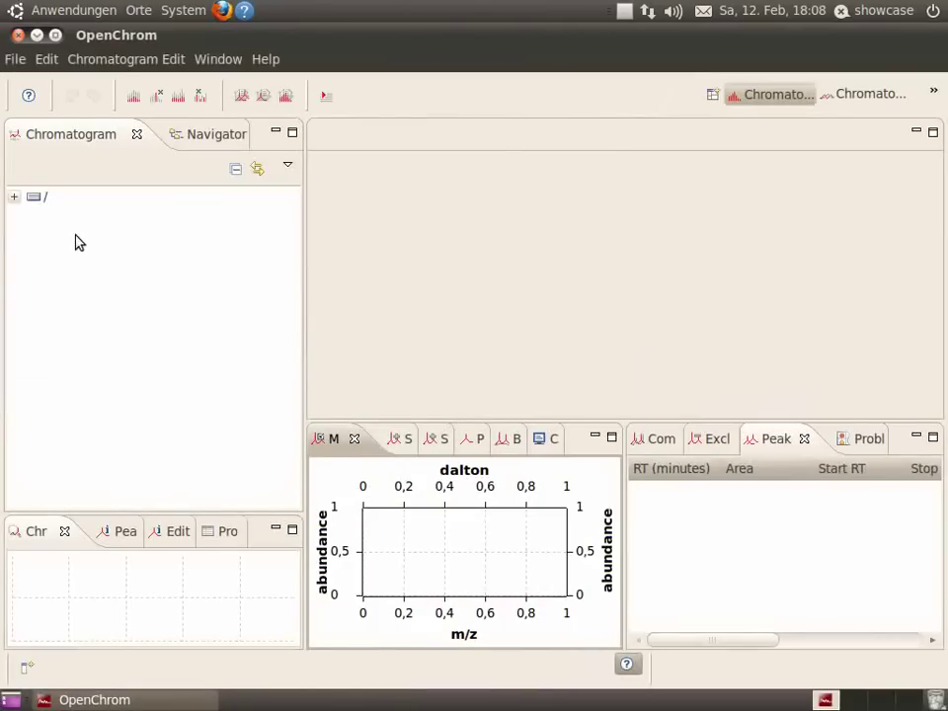
Step: Open PW20100212-011.D from the chromatogram folder and show the mass spectrum of its 8-minute peak
click(14, 196)
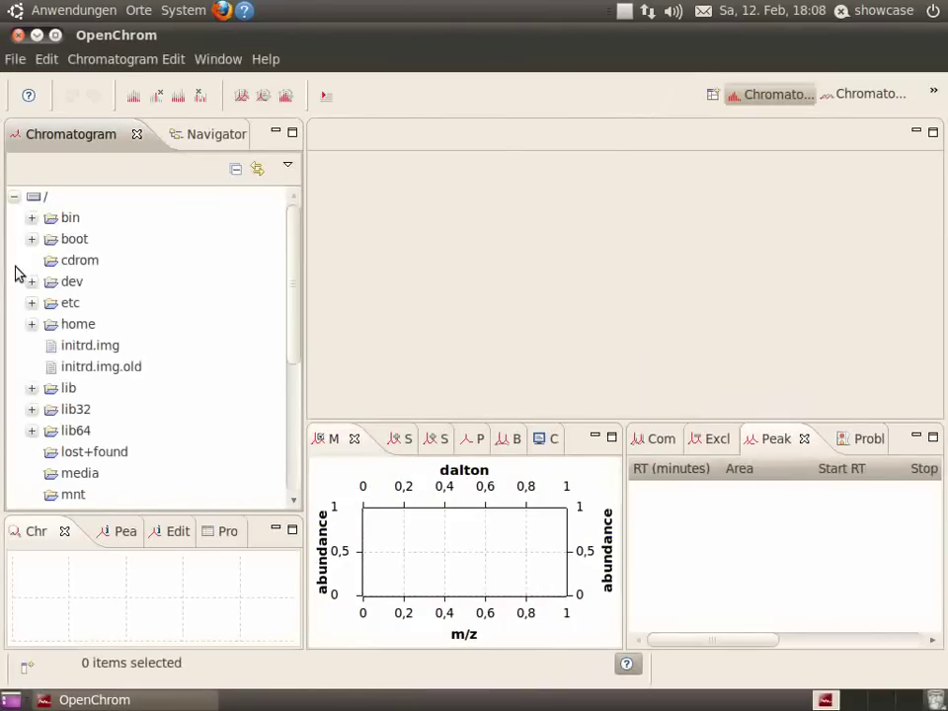
click(32, 324)
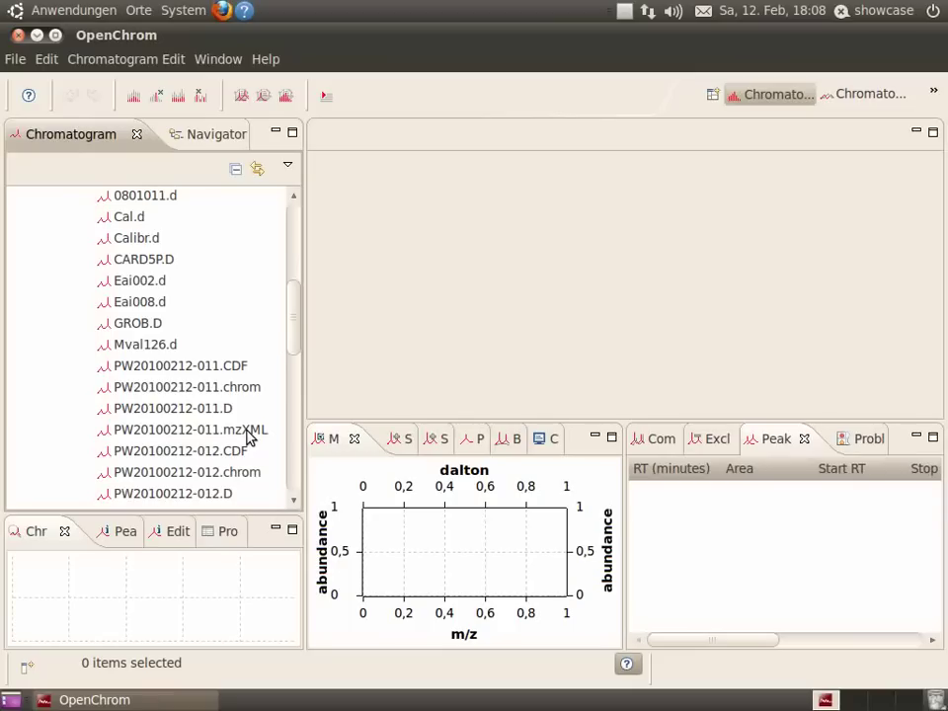
double_click(193, 411)
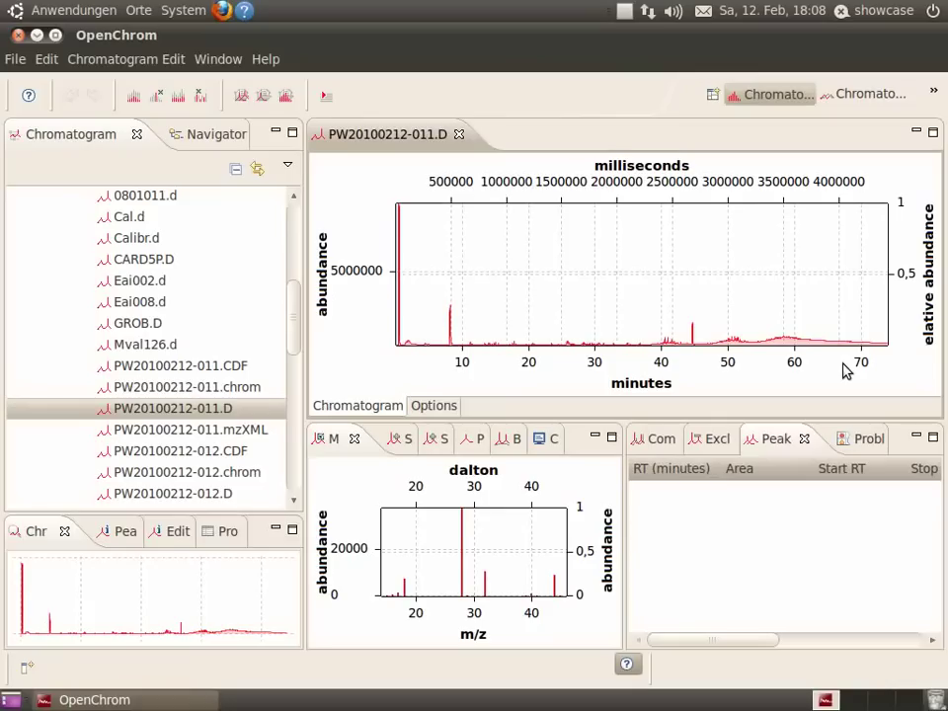
drag(442, 297, 468, 349)
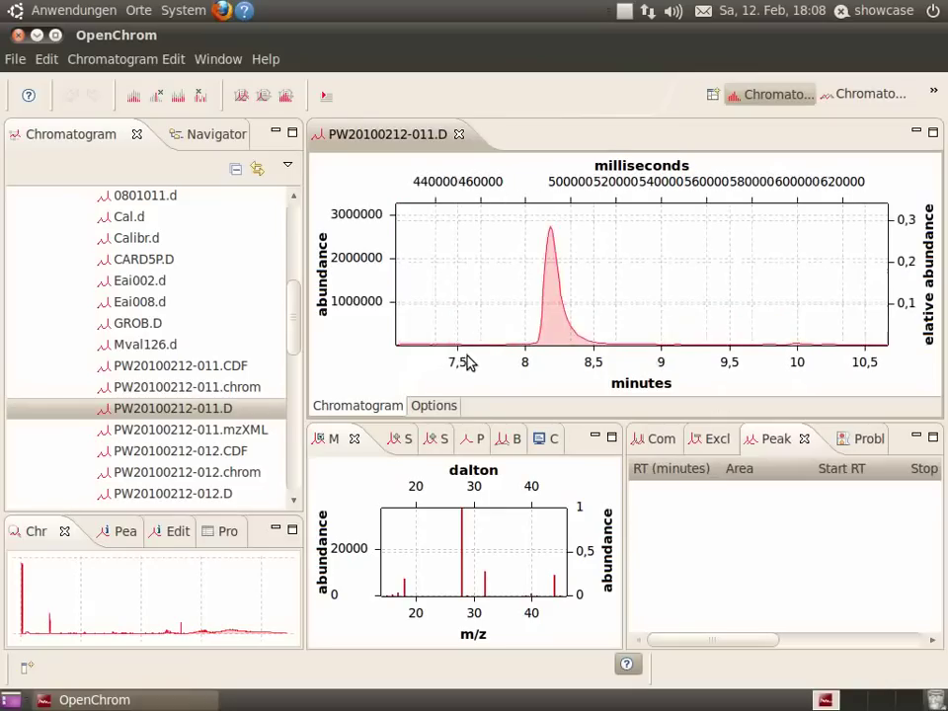
click(551, 225)
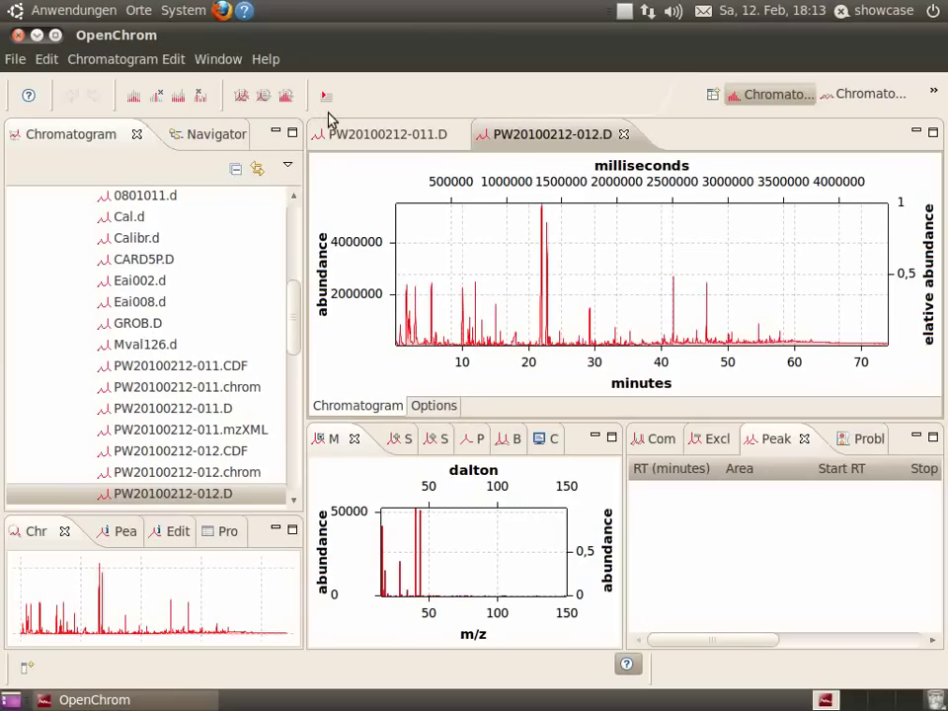
Step: Browse the Featured plug-in list in the Help > Eclipse Marketplace dialog
click(266, 60)
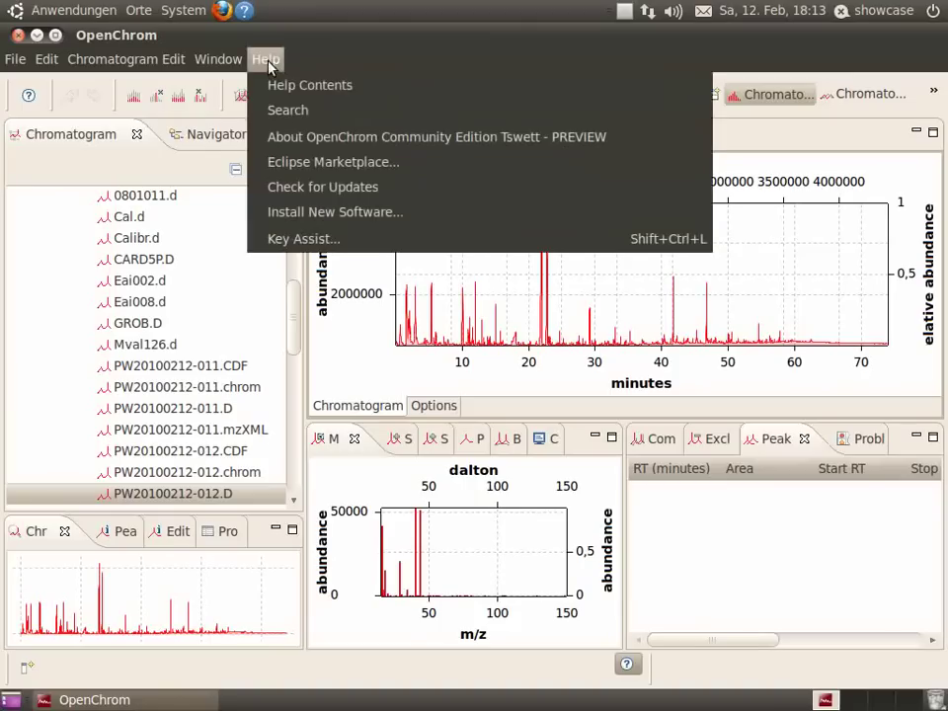
click(356, 167)
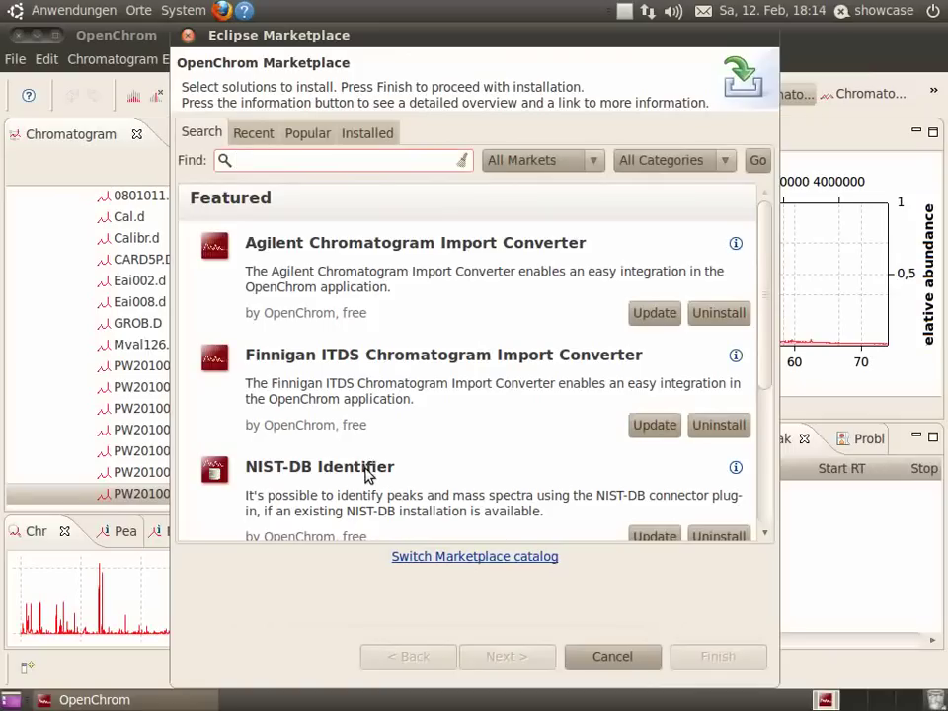
scroll(375, 473, down, 5)
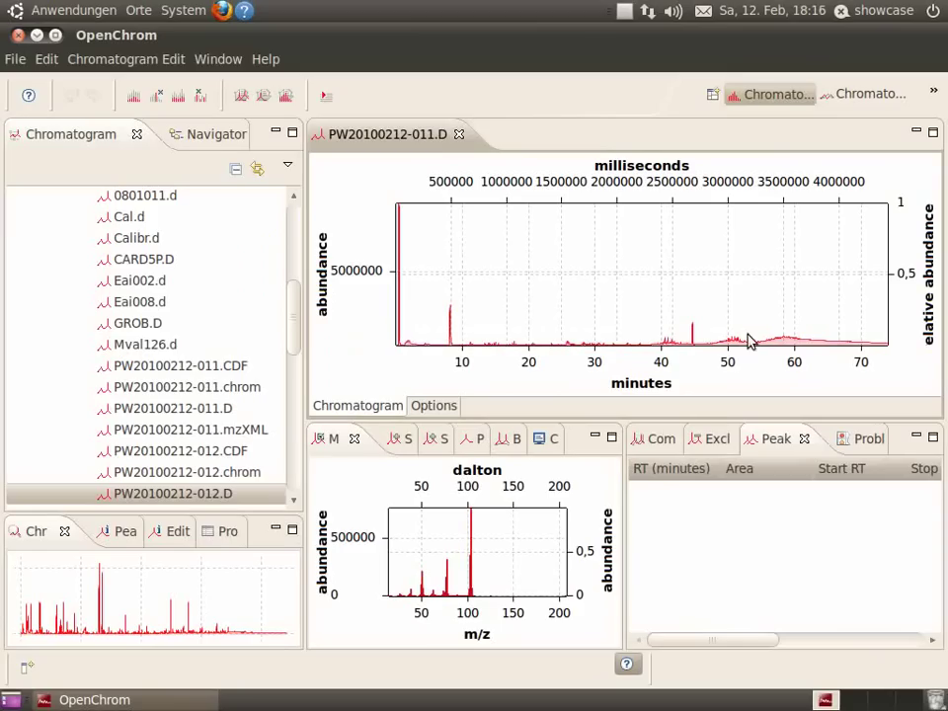
Step: Zoom into the 48–70 minute region, then reset the chromatogram to its full time range
drag(719, 338, 859, 363)
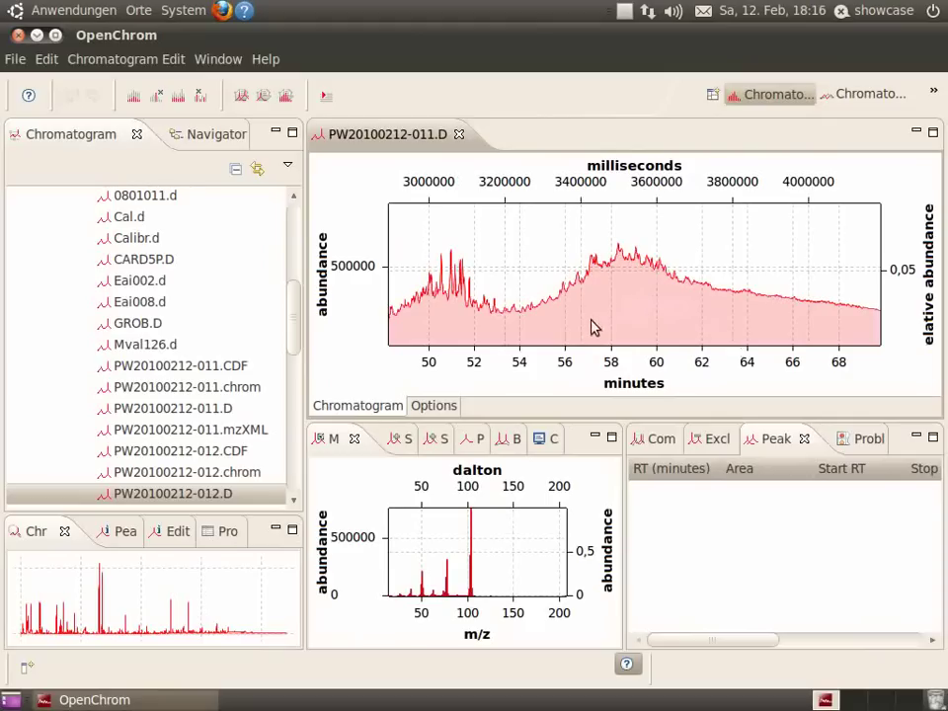
right_click(482, 282)
mouse_move(572, 292)
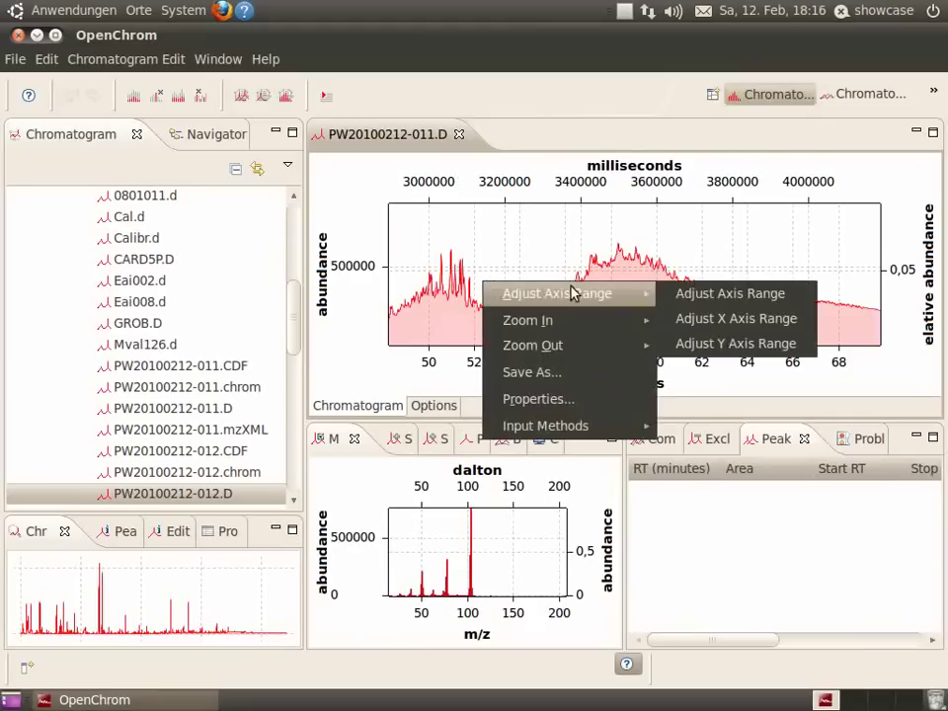
click(703, 293)
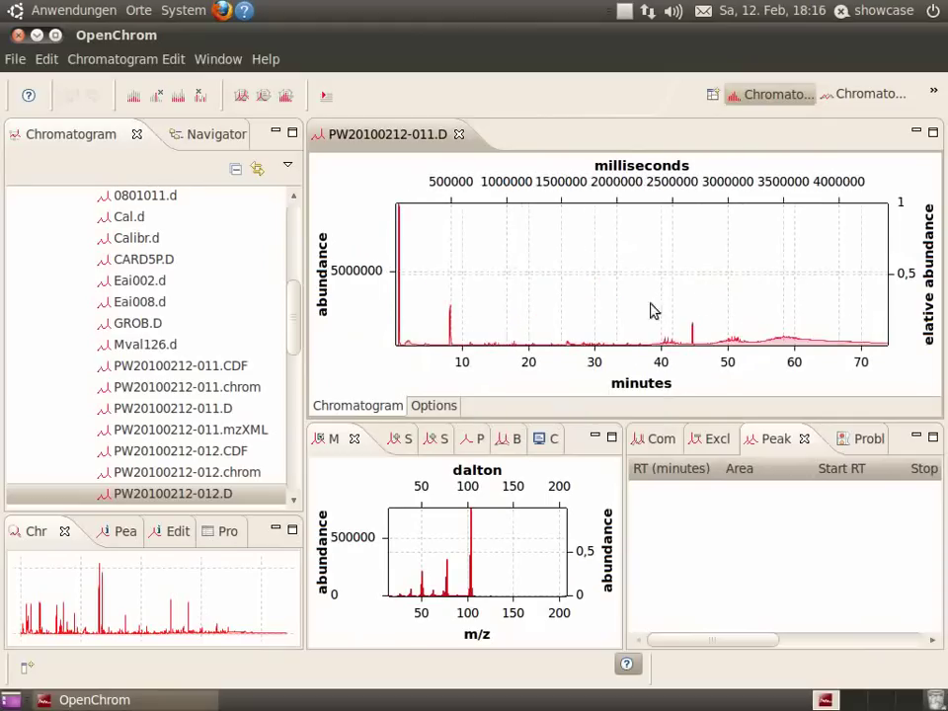
Step: Apply the Denoising filter to PW20100212-011.D and zoom into the 45–72 minute region
click(165, 61)
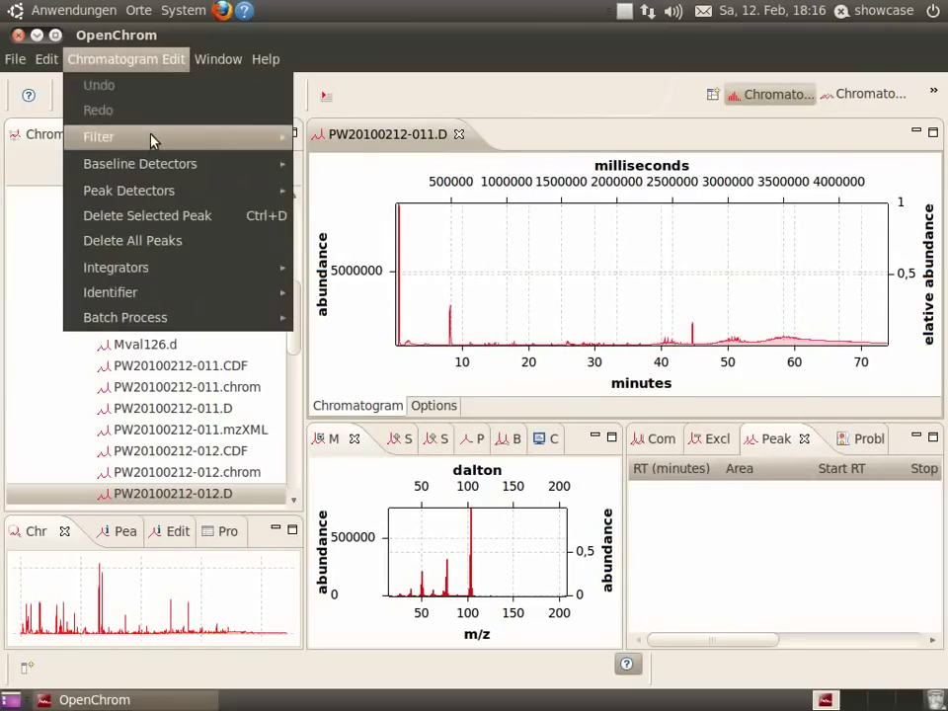
mouse_move(152, 141)
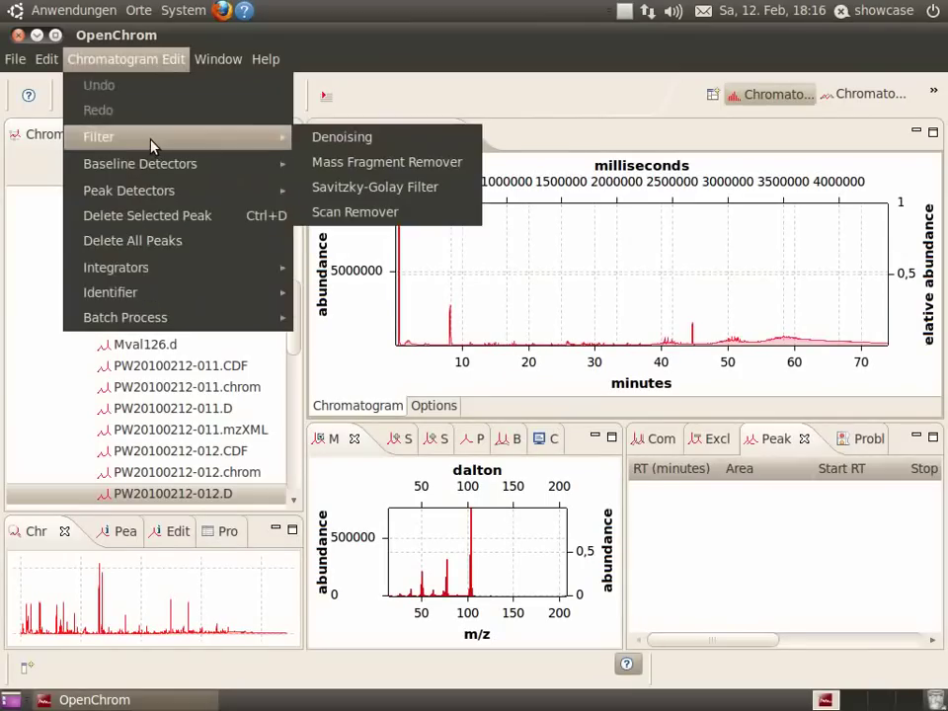
click(364, 142)
drag(671, 348, 867, 370)
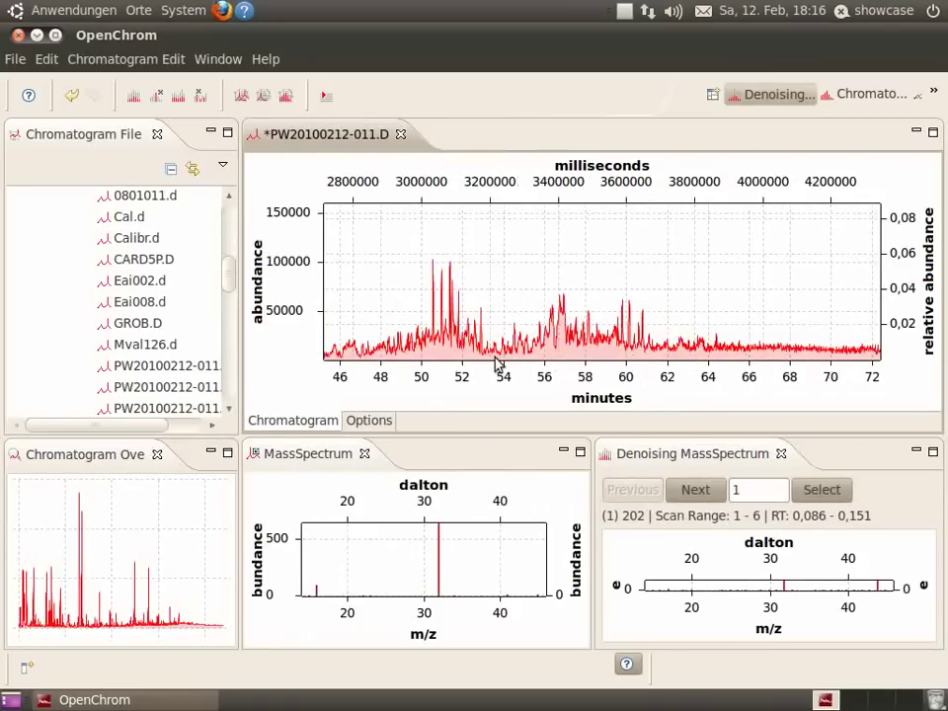
right_click(681, 323)
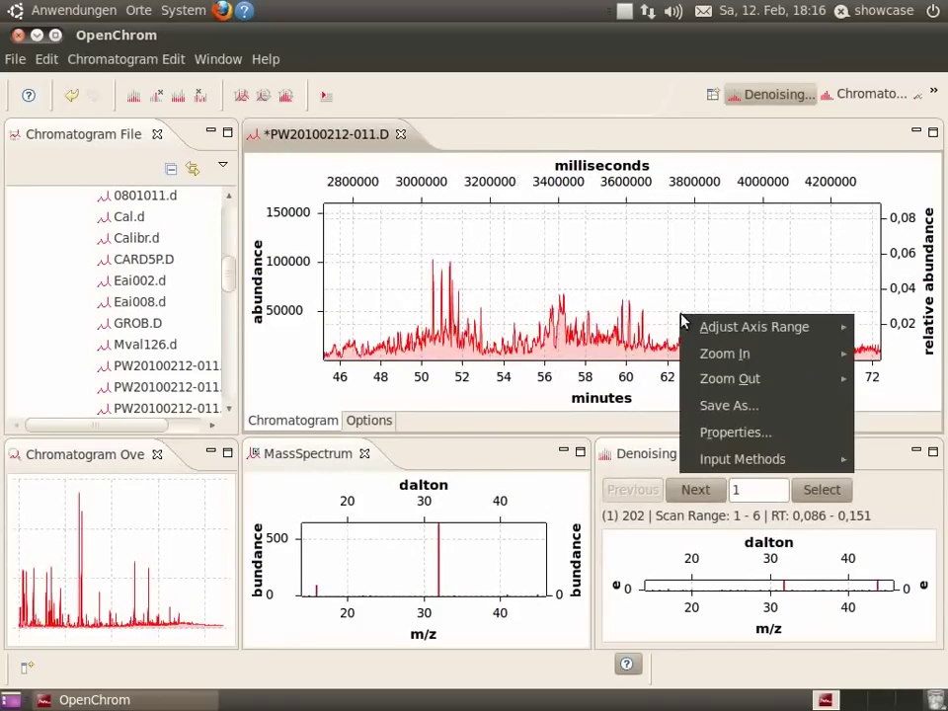
Step: Reset the plot, inspect the 33.8–36 minute region, and restore the full time range
mouse_move(801, 327)
click(662, 328)
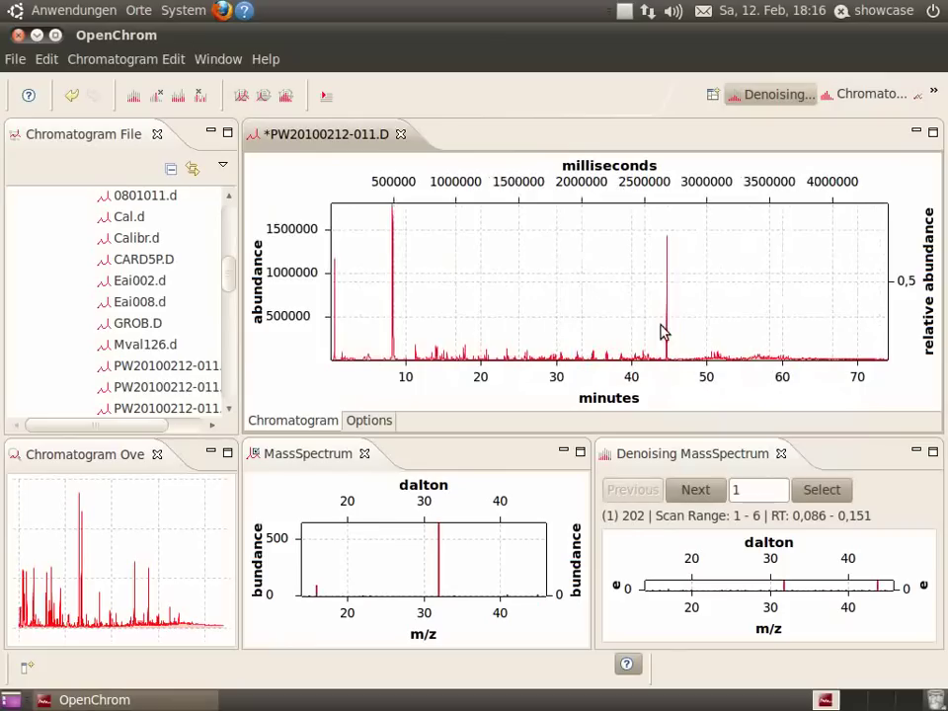
drag(586, 350, 602, 326)
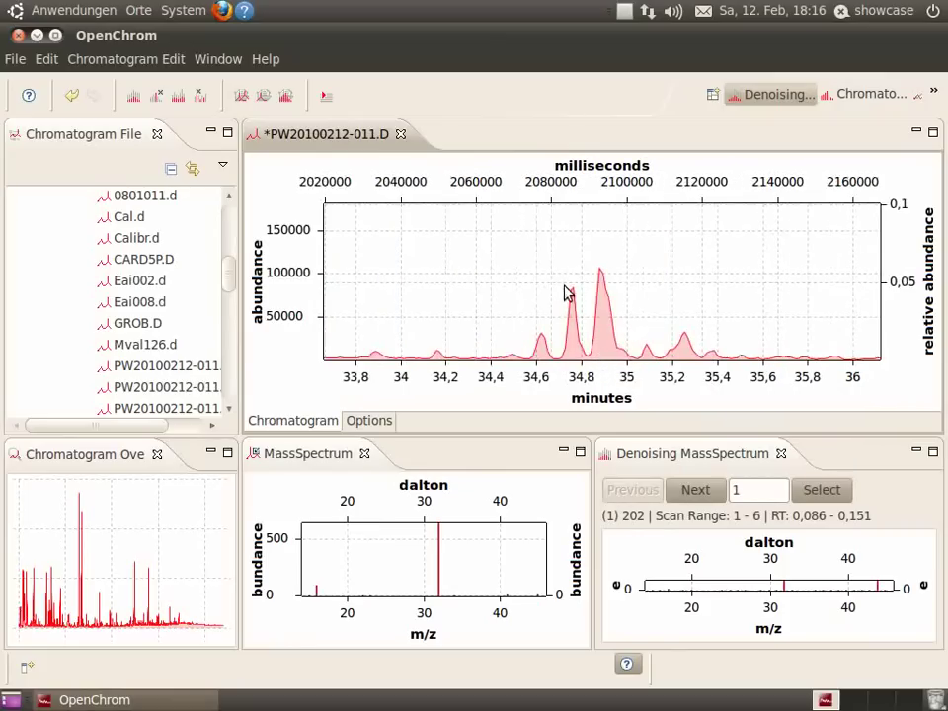
right_click(624, 316)
mouse_move(657, 320)
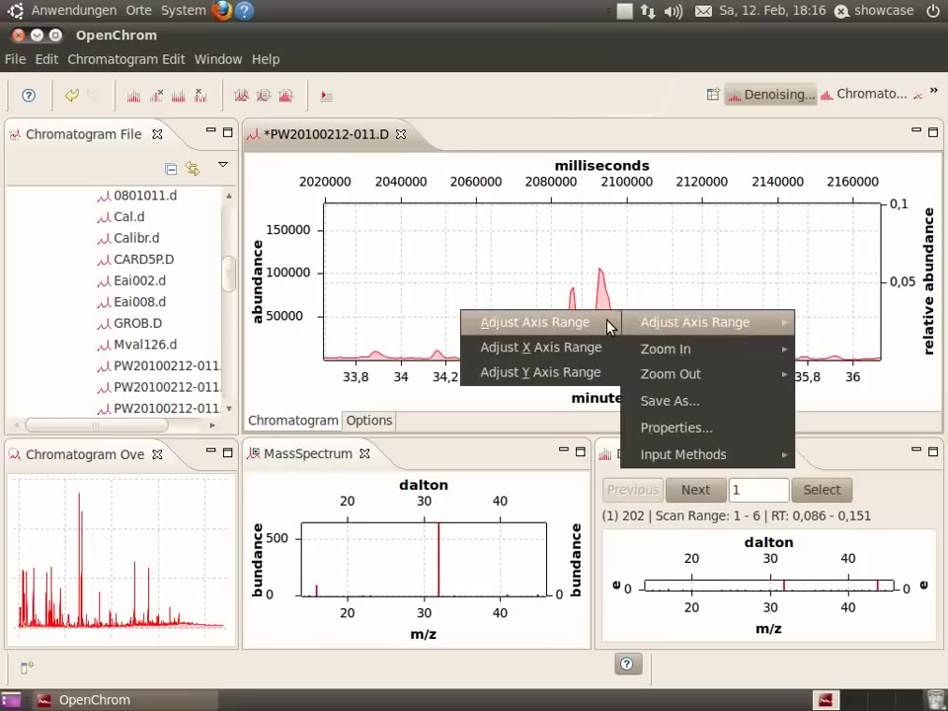
click(607, 325)
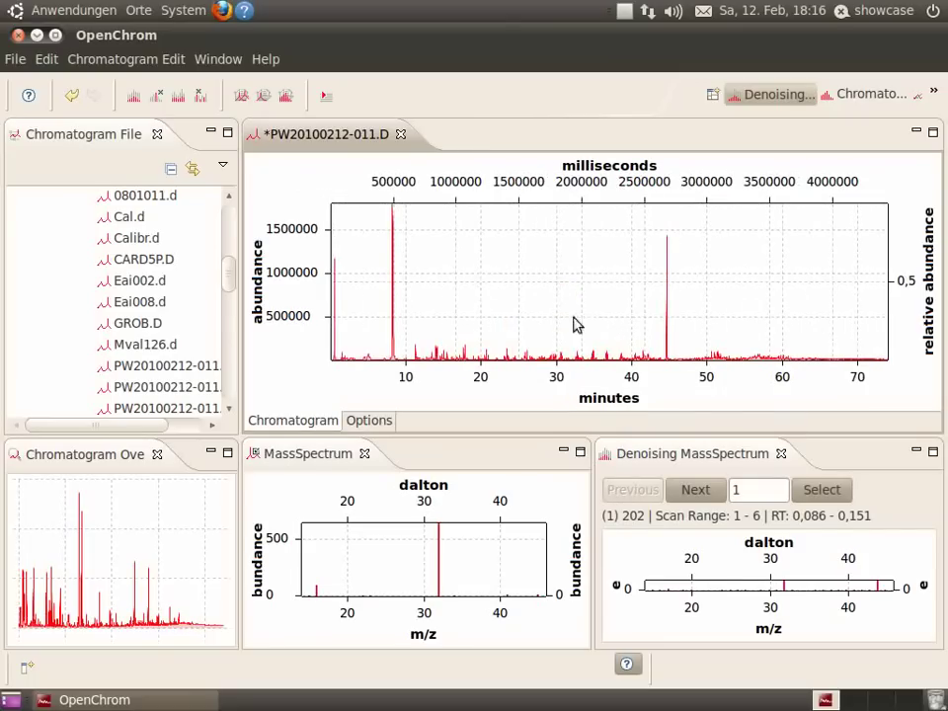
Step: Smooth the chromatogram with the Savitzky-Golay filter and zoom into 33–39 minutes
click(176, 61)
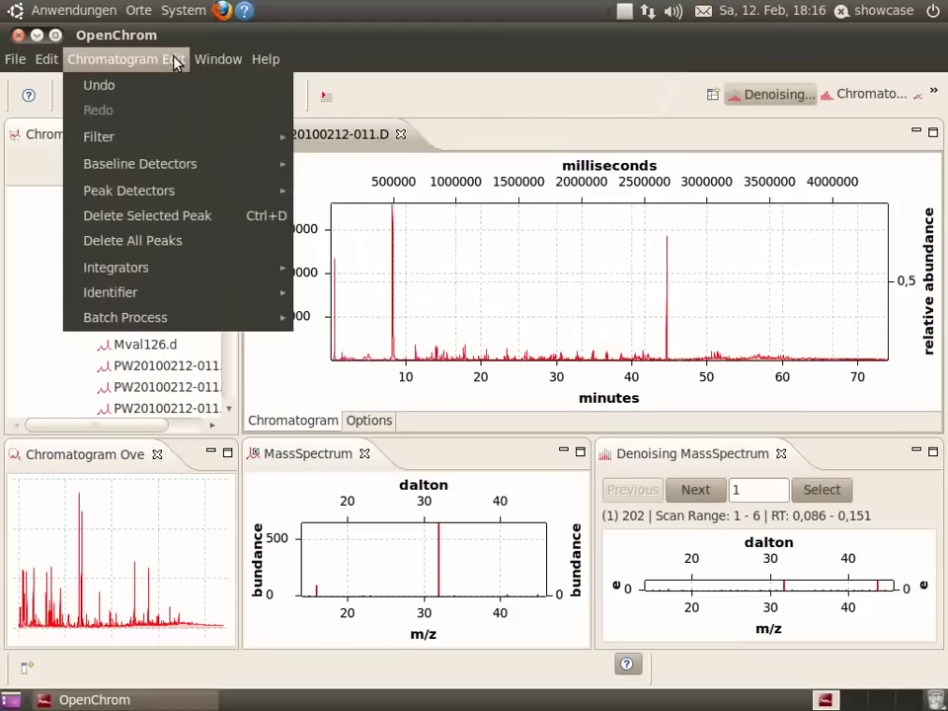
mouse_move(169, 138)
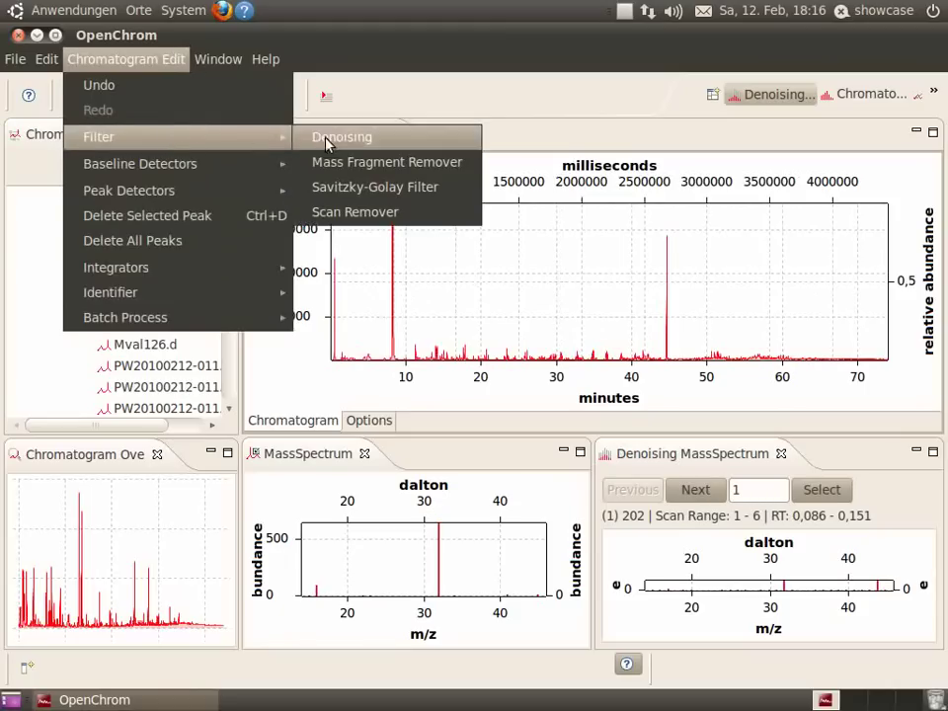
click(407, 192)
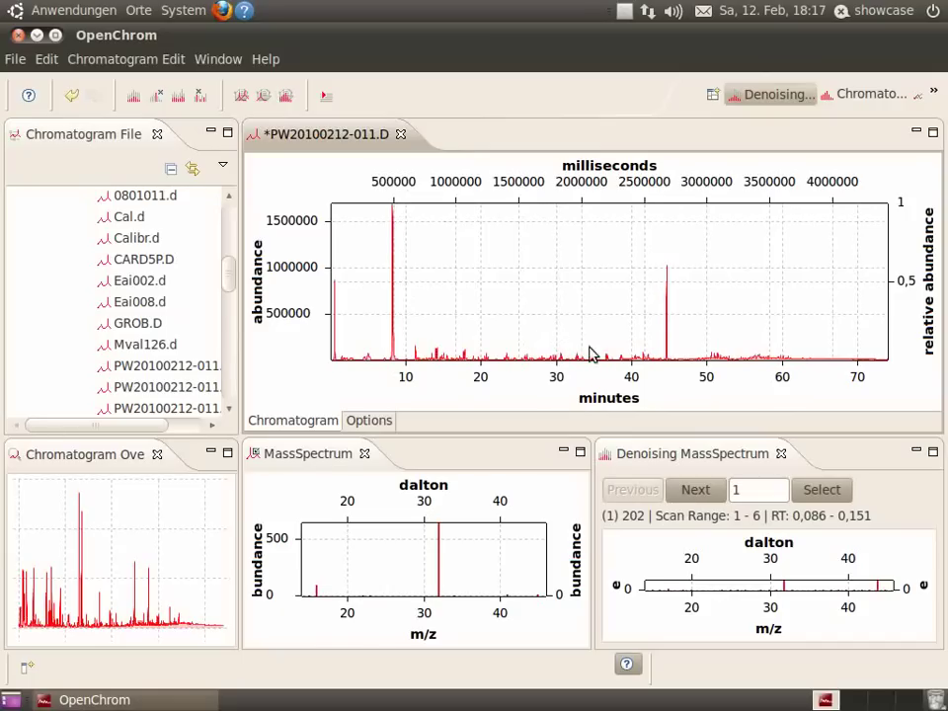
drag(577, 338, 624, 369)
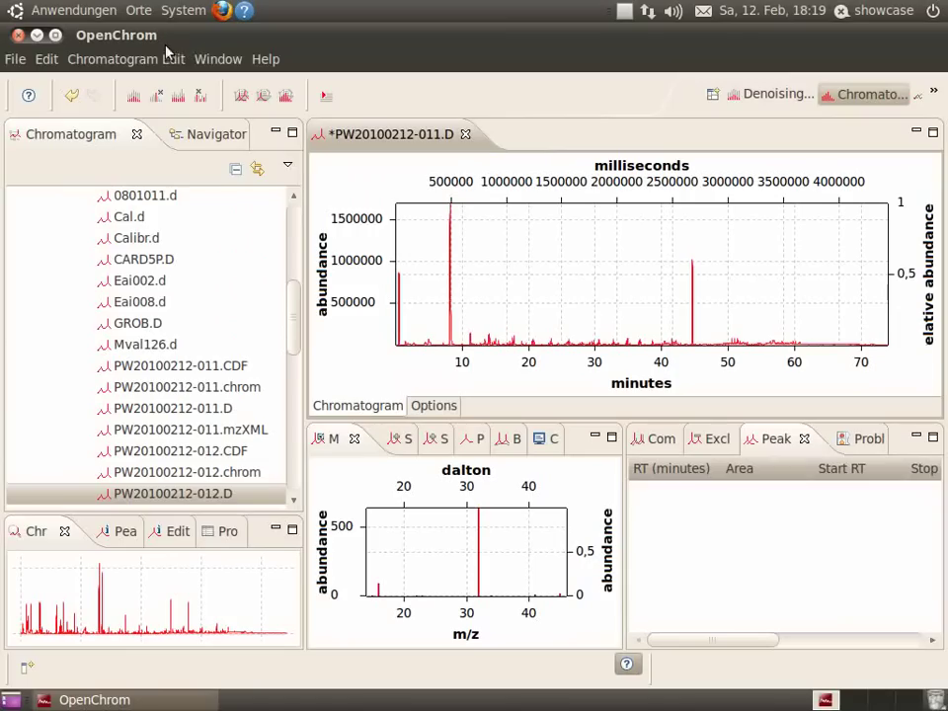
Step: Detect peaks with the Standard Peak Detector and check the 22.5–30 minute region
click(146, 59)
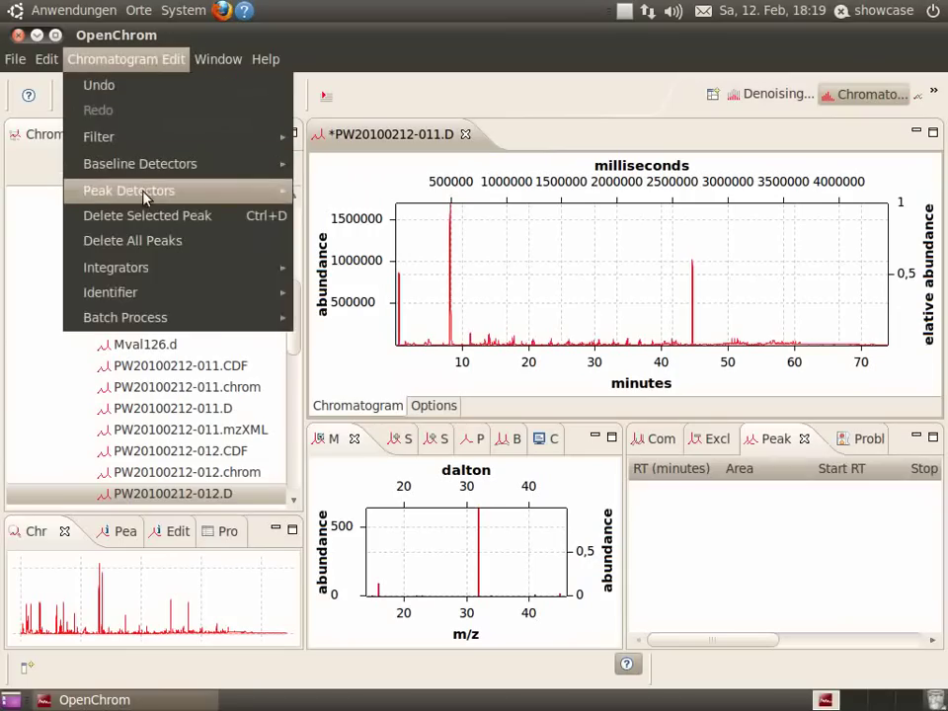
mouse_move(146, 193)
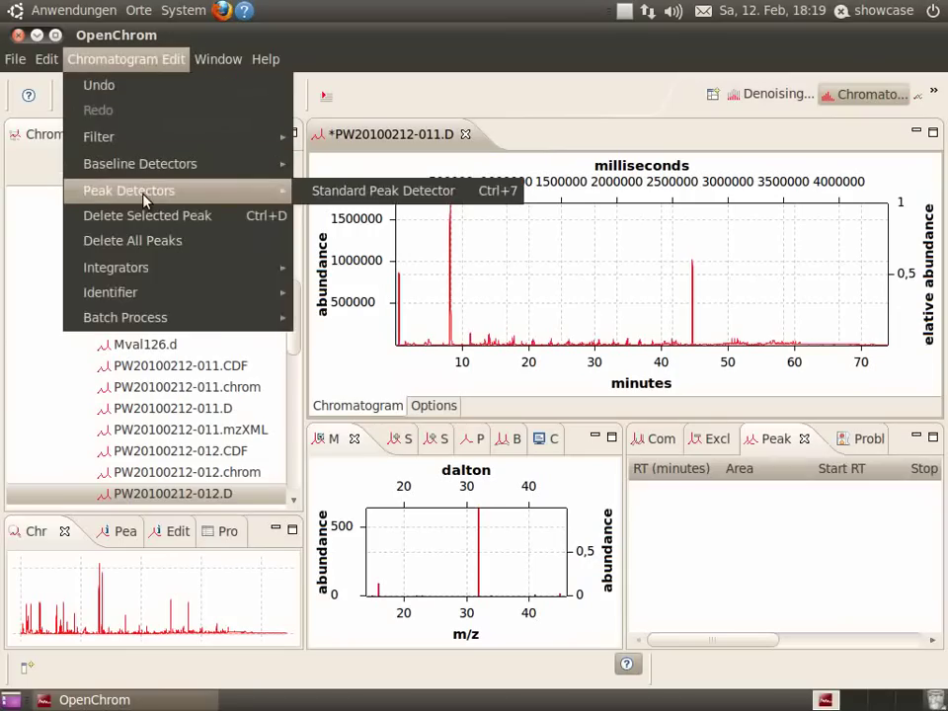
click(381, 193)
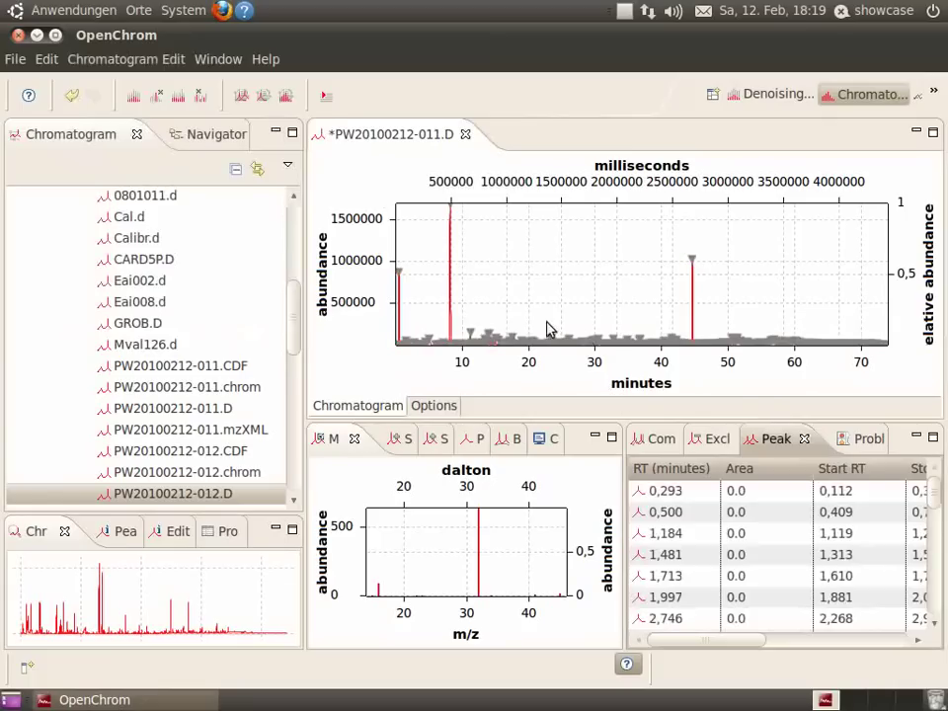
drag(595, 355, 545, 340)
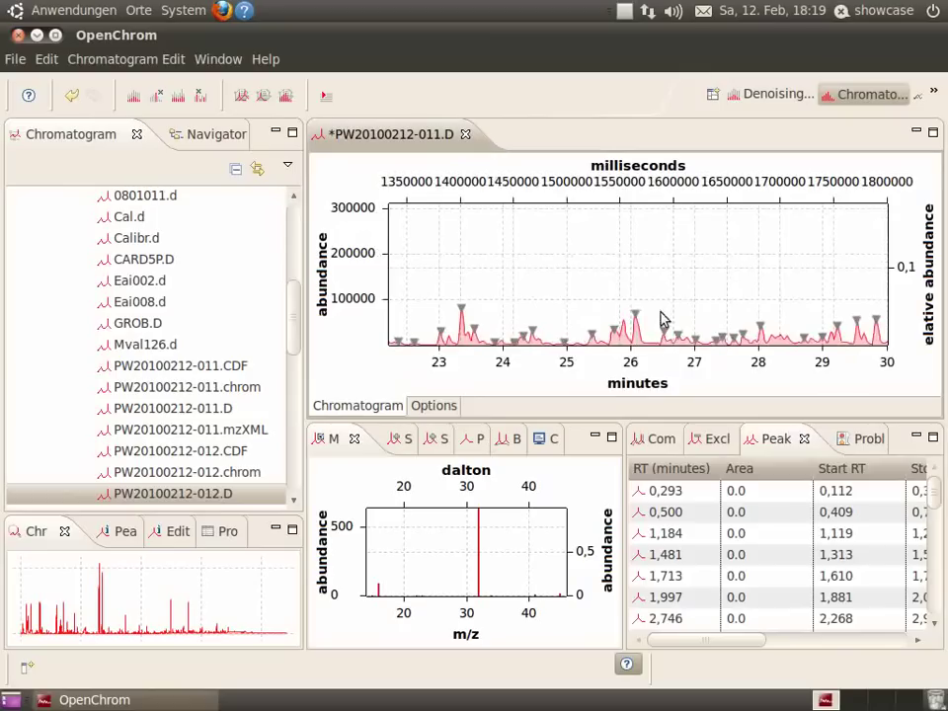
right_click(656, 302)
mouse_move(691, 313)
click(577, 313)
Step: Zoom to 5.7–10.8 minutes and show the 8.181-minute peak in the Peak view
drag(432, 214, 468, 362)
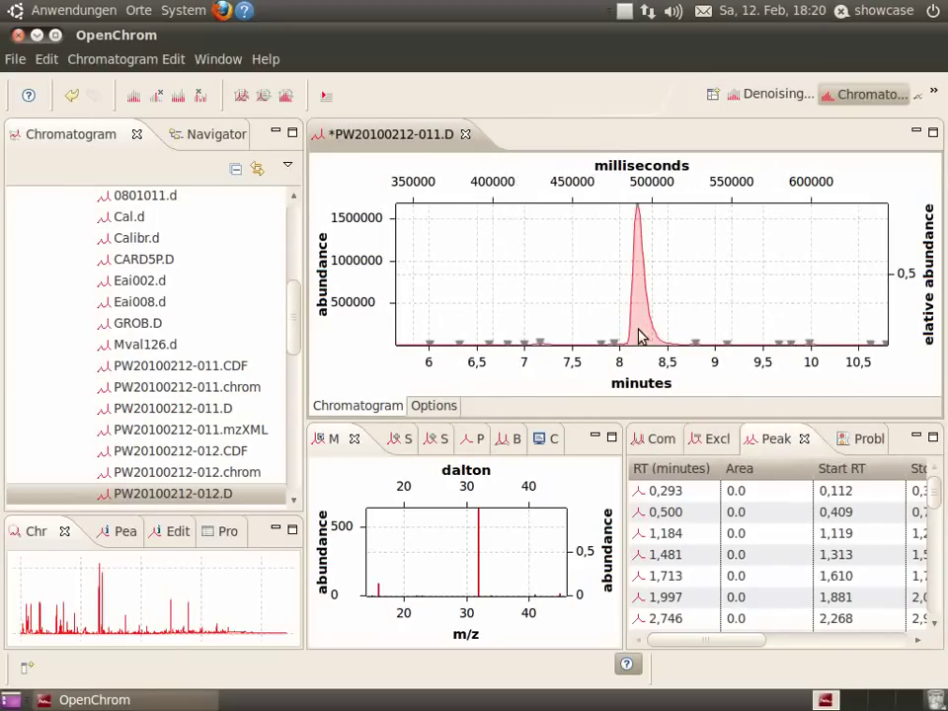
click(473, 441)
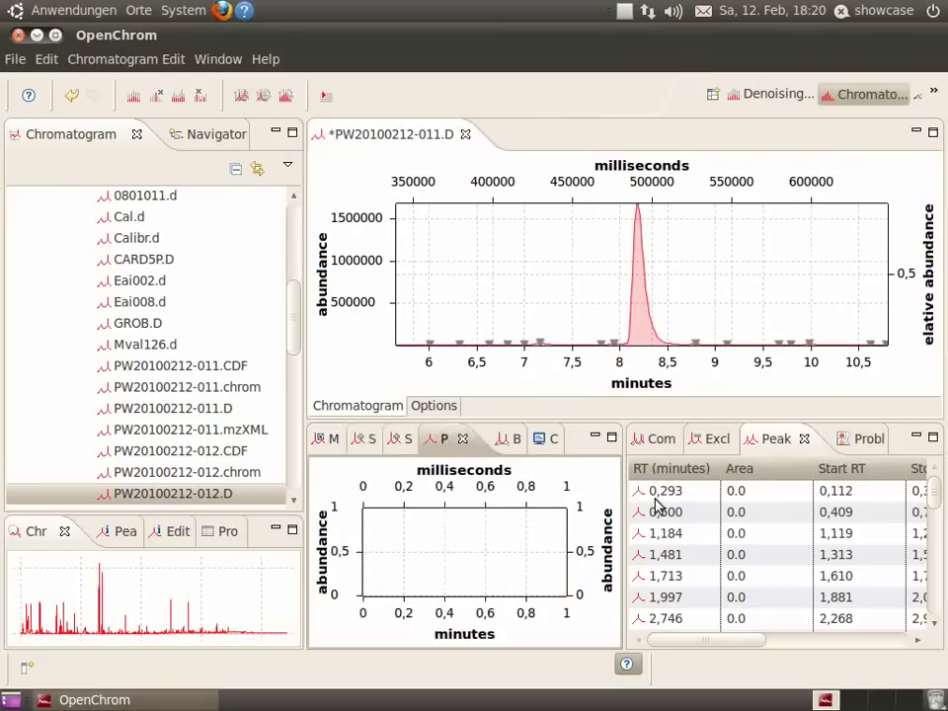
scroll(674, 569, down, 5)
click(669, 553)
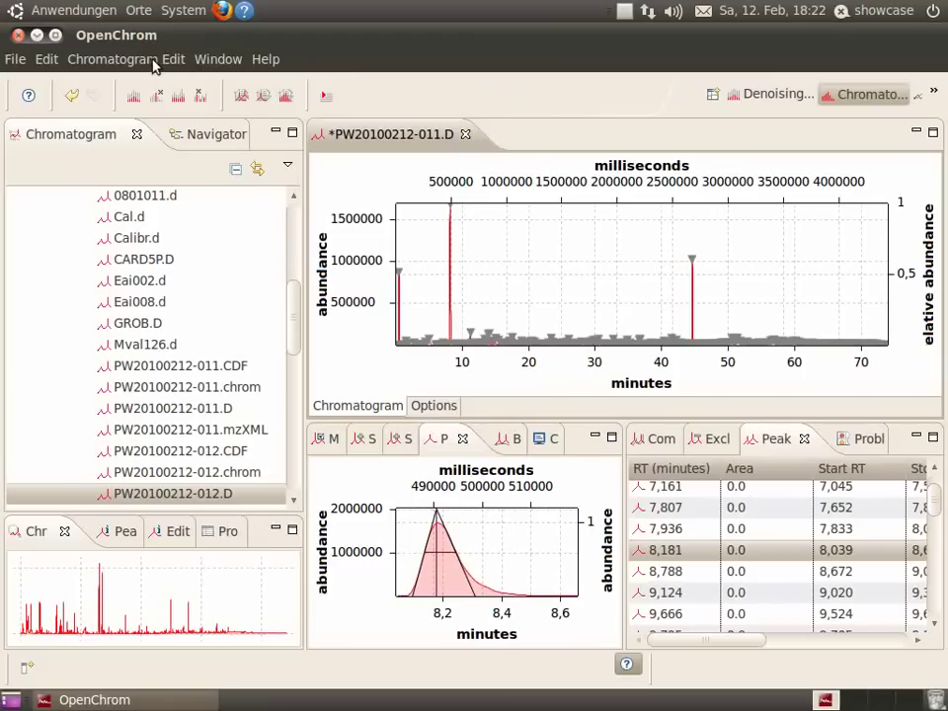
Step: Integrate all detected peaks with the Standard Peak Integrator to fill in their areas
click(150, 61)
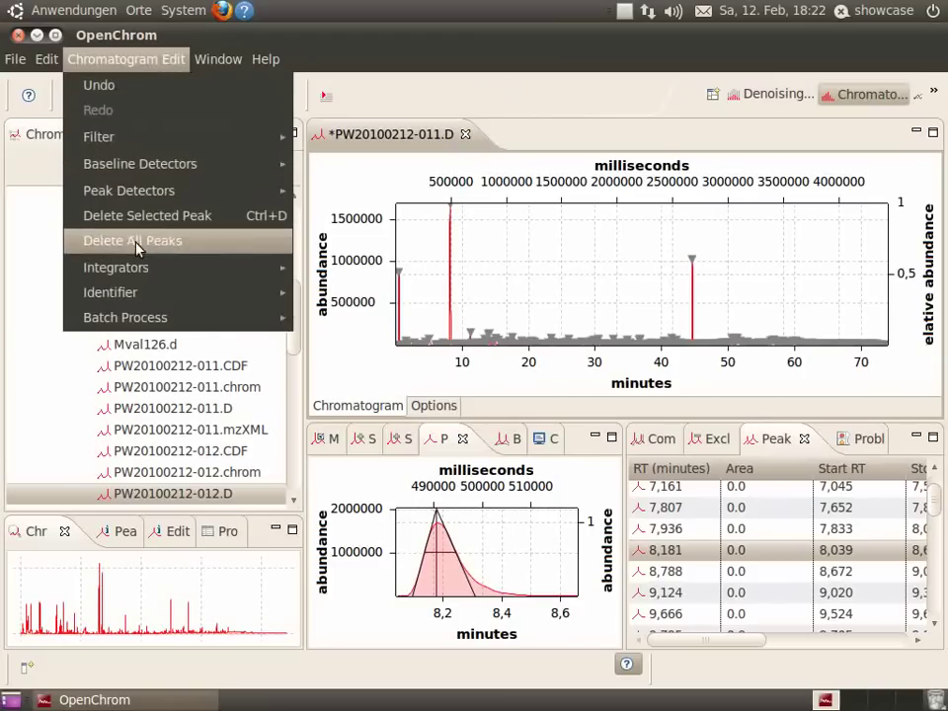
mouse_move(144, 270)
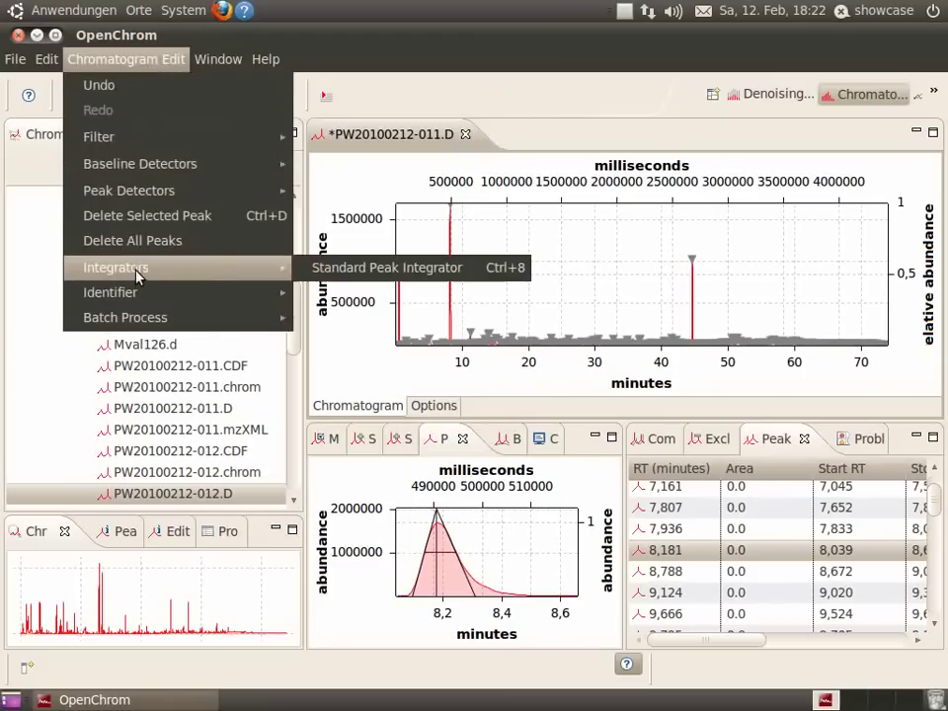
click(397, 273)
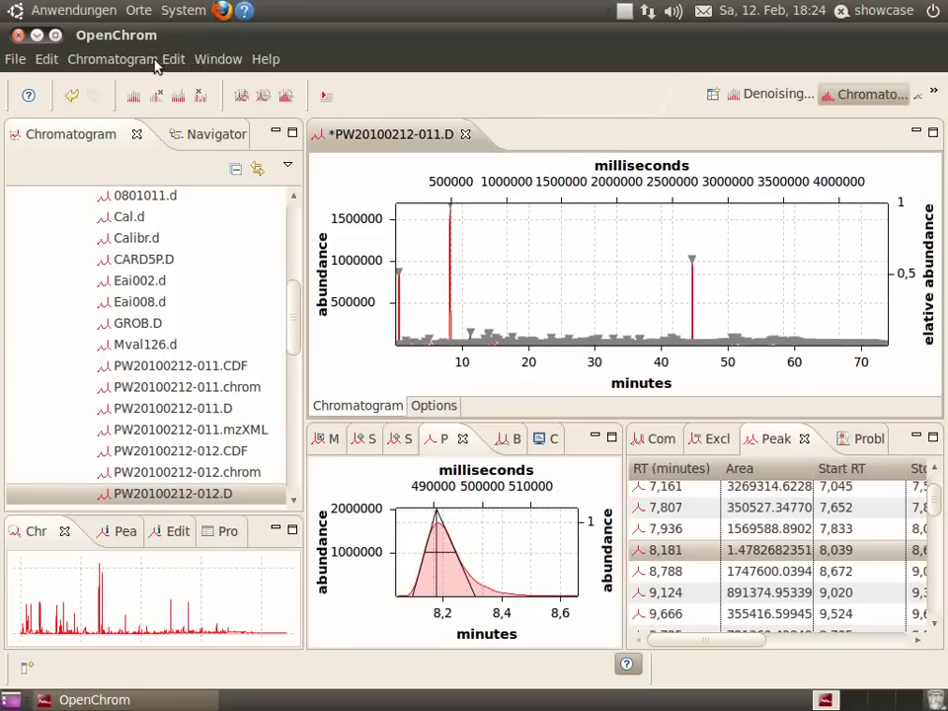
Step: Identify the peaks with the NIST Peak List Identifier and zoom into a narrow chromatogram region
click(143, 59)
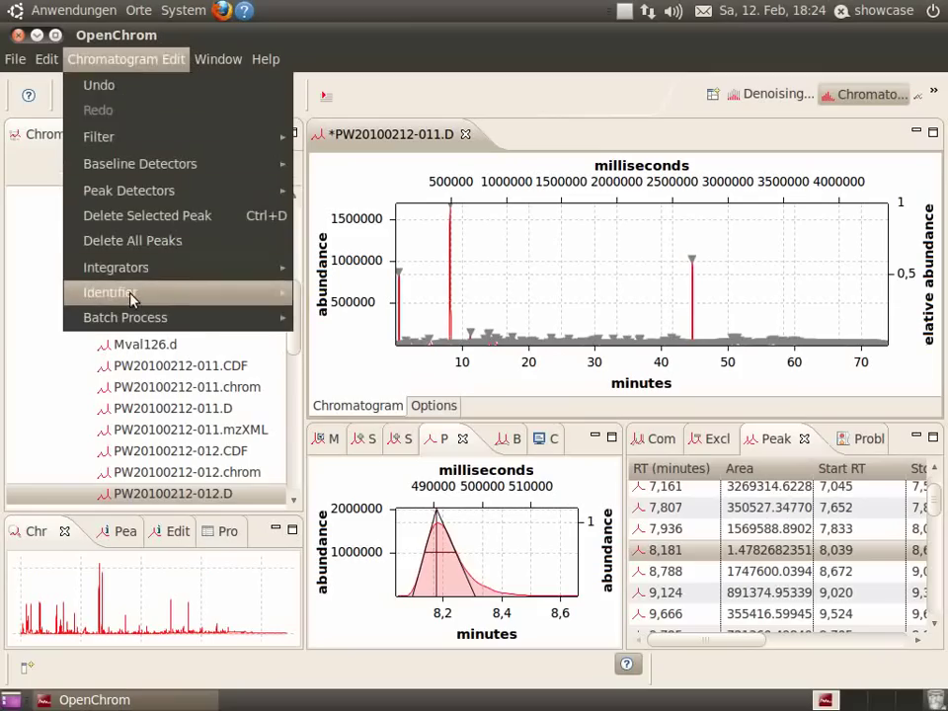
mouse_move(130, 299)
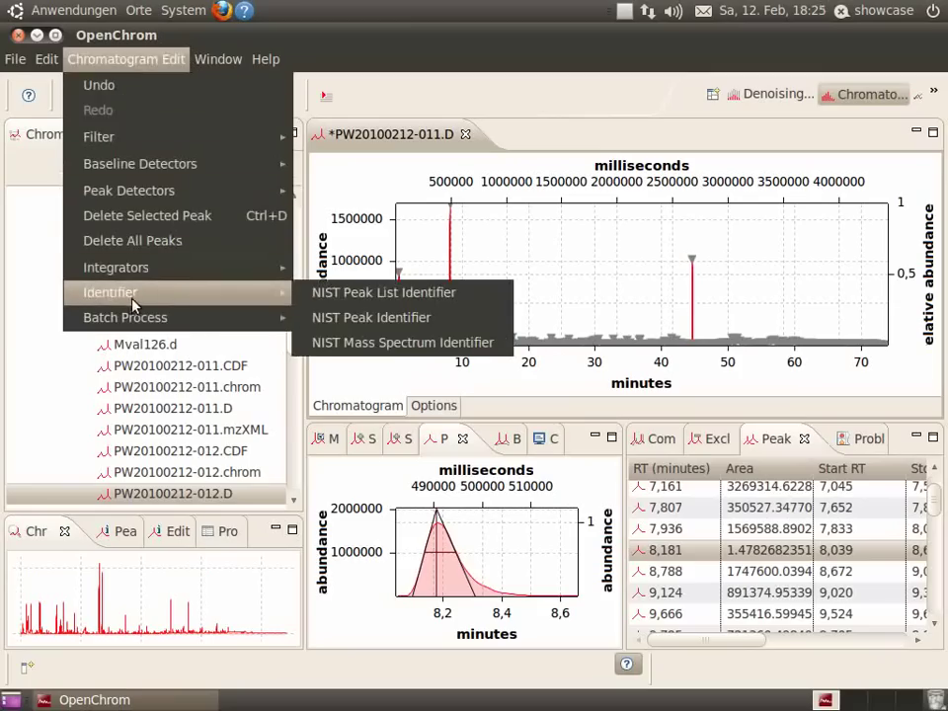
click(427, 293)
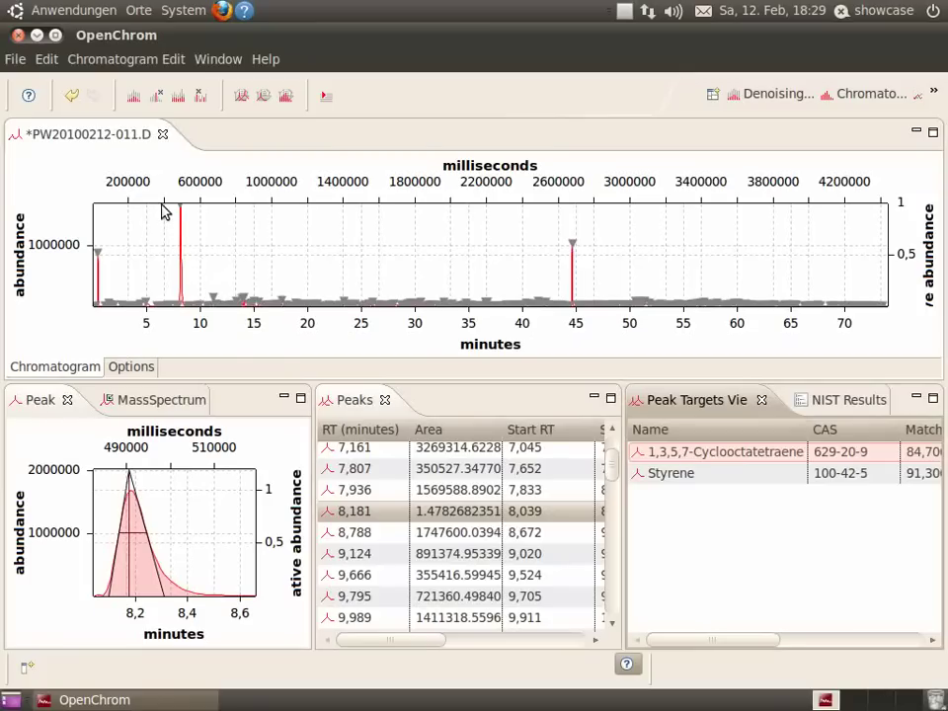
drag(163, 210, 200, 321)
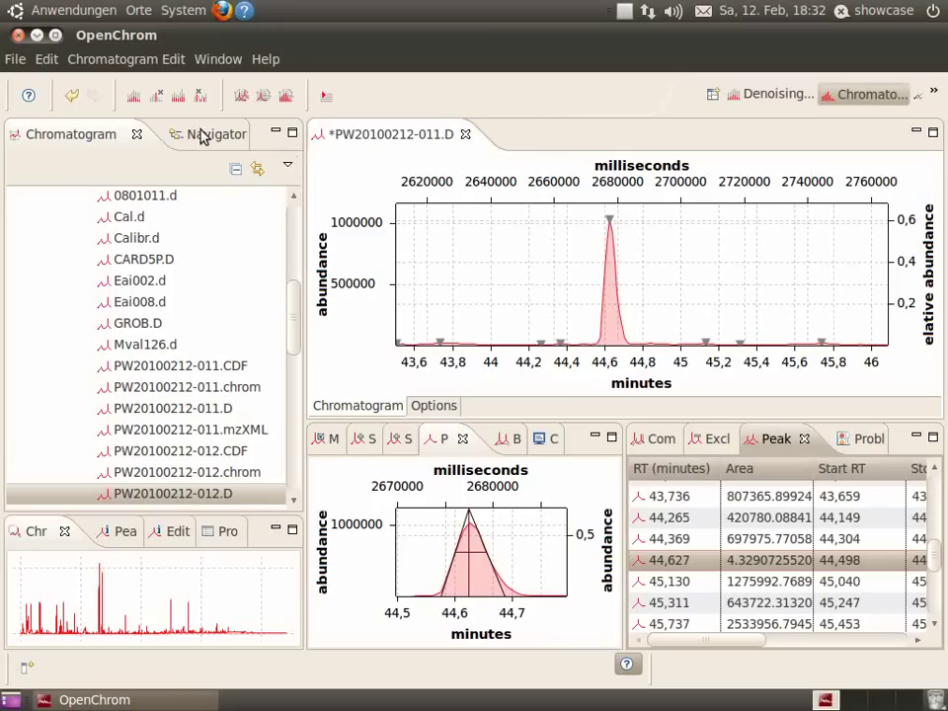
Step: Start a new MS Analysis Project from the Navigator and name it HelloWorldProject
click(198, 137)
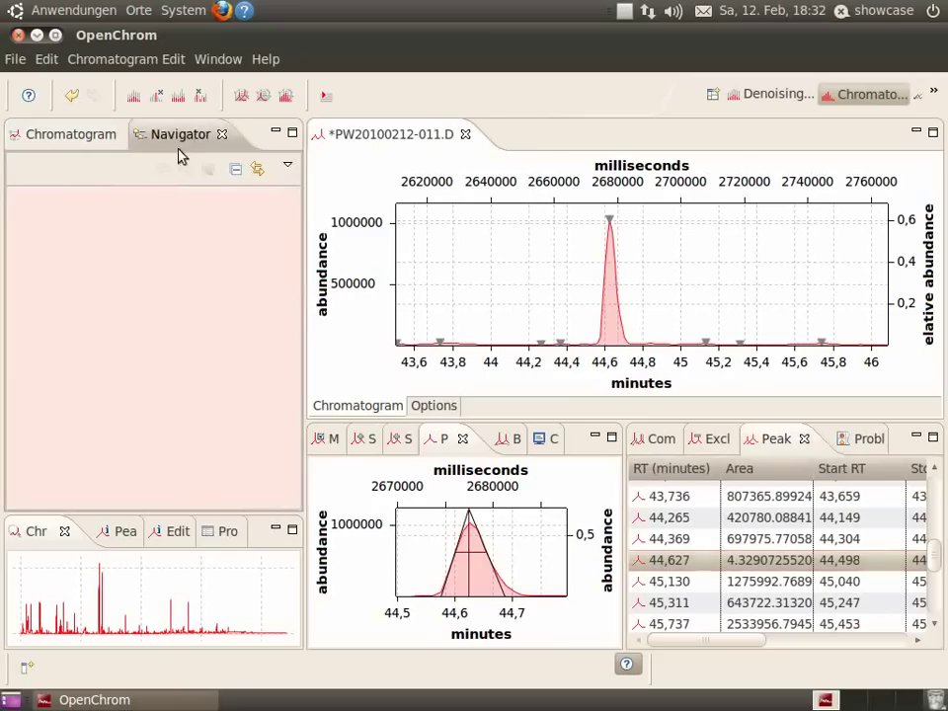
right_click(79, 212)
mouse_move(129, 218)
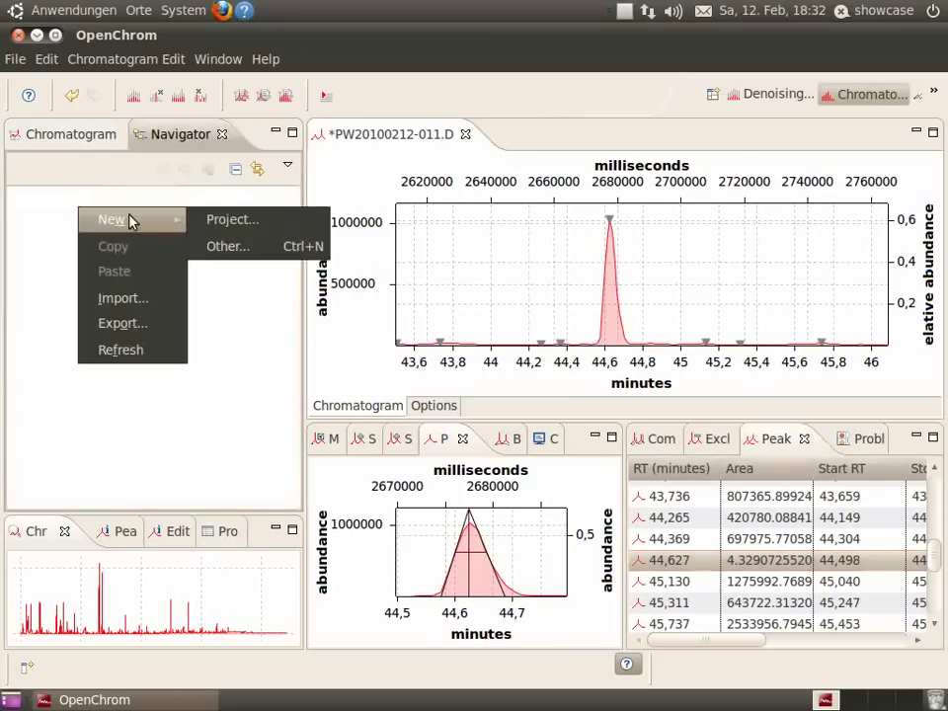
click(244, 220)
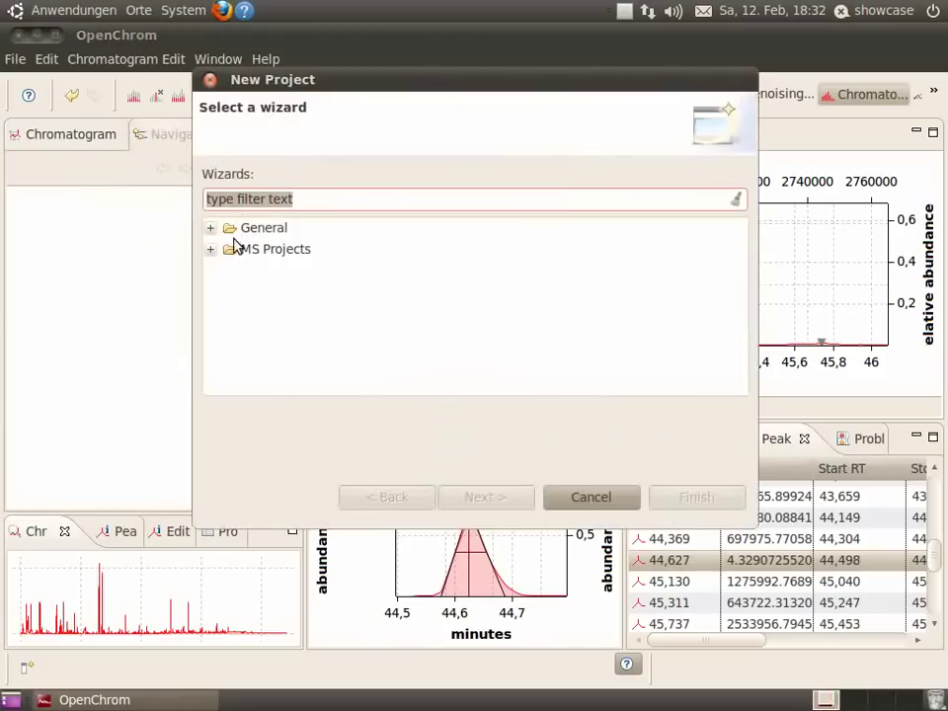
click(212, 249)
click(281, 271)
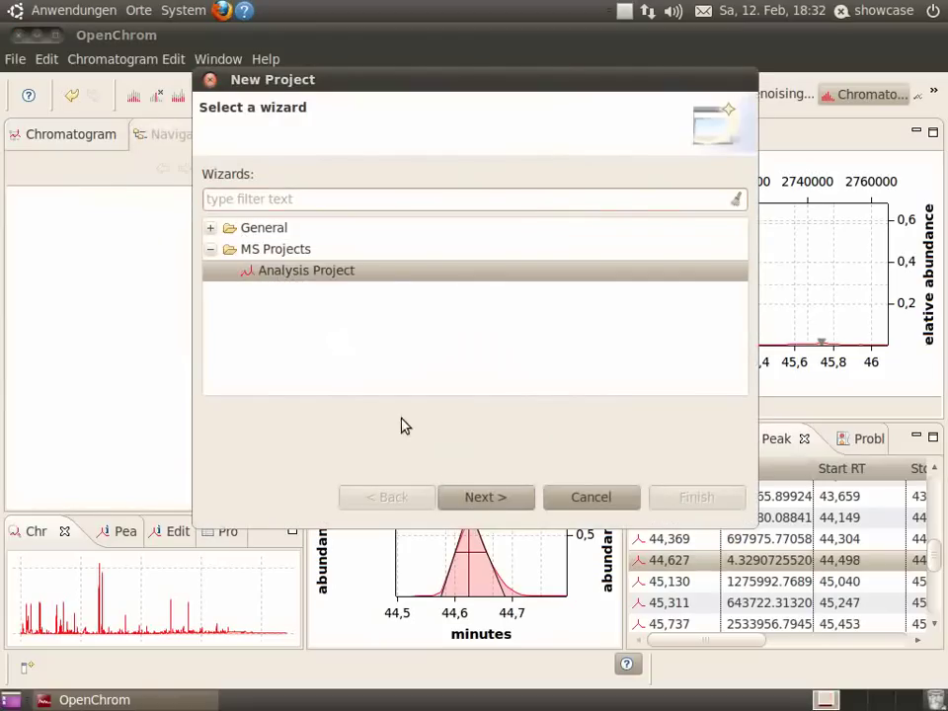
click(492, 500)
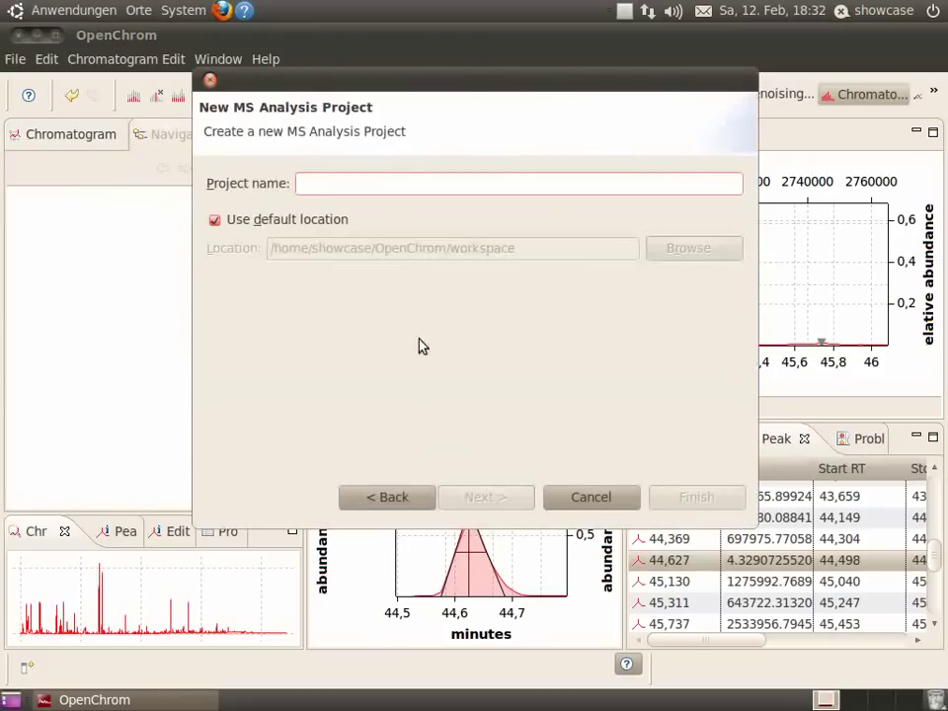
text(HelloWorldProject)
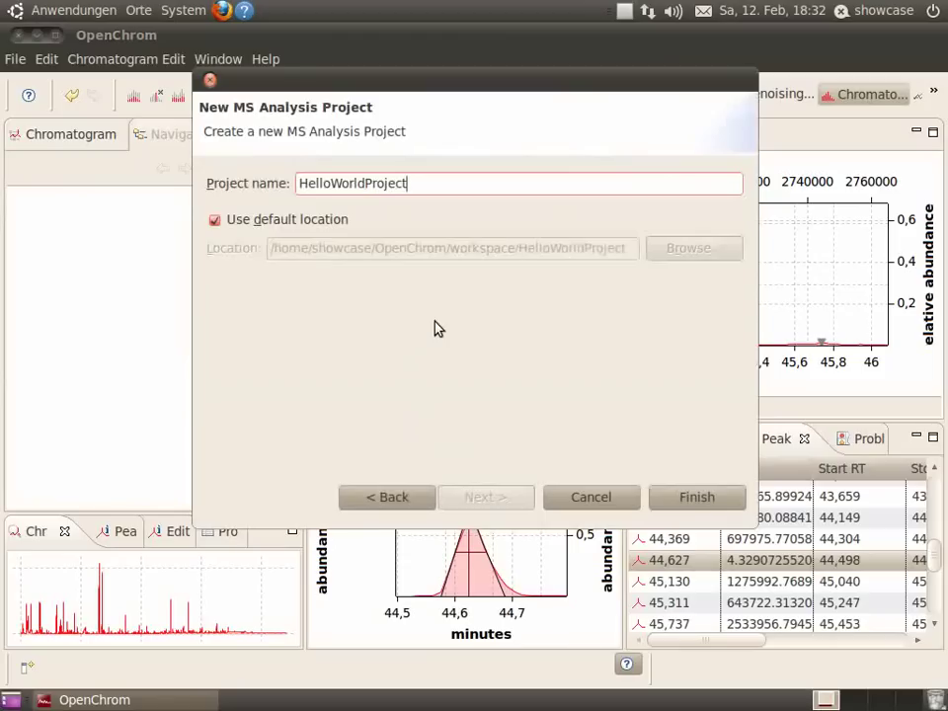
Step: Finish creating HelloWorldProject, then select Batch Process Job among its new-item wizards
click(689, 500)
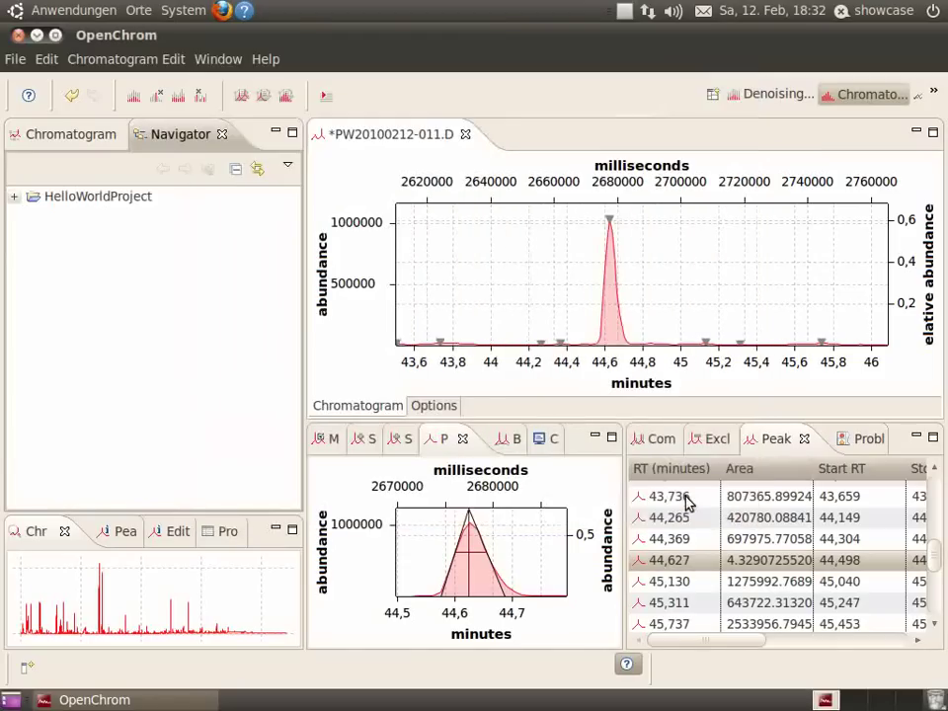
click(15, 198)
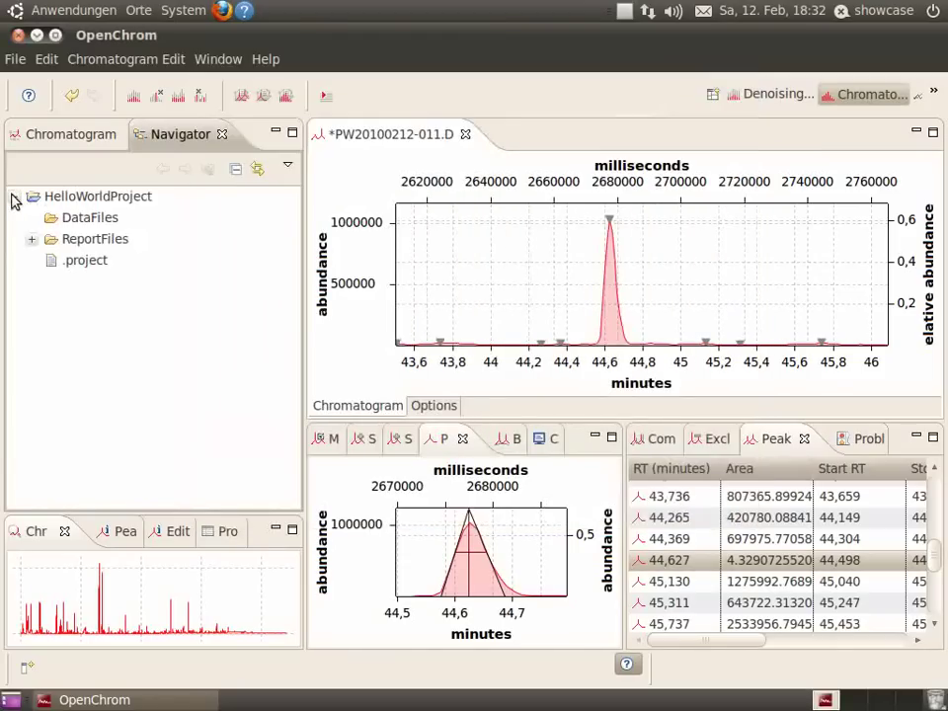
right_click(65, 200)
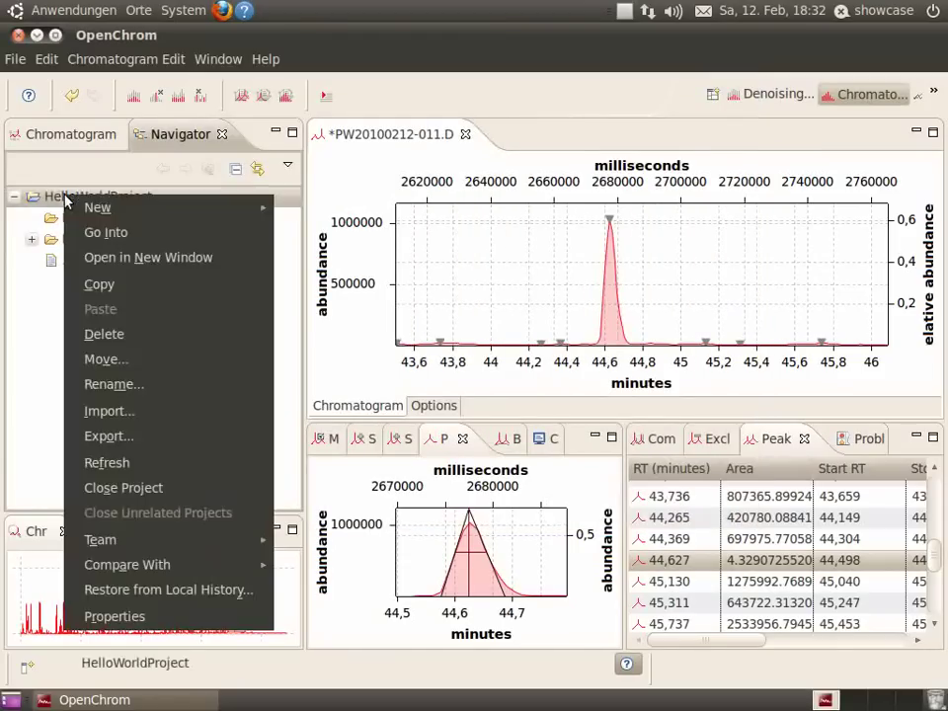
mouse_move(81, 211)
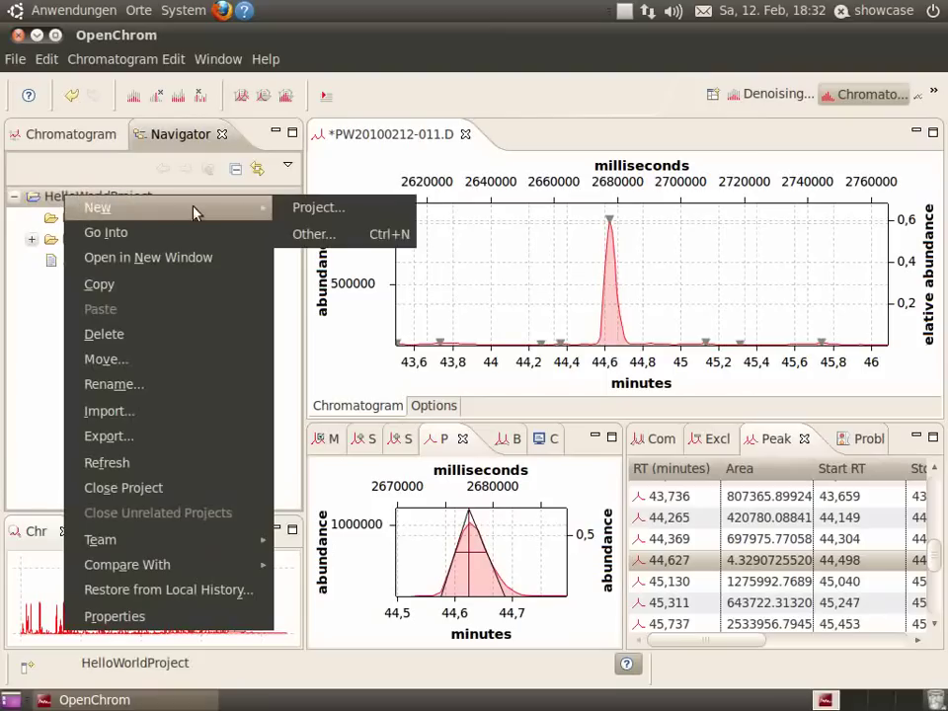
click(313, 234)
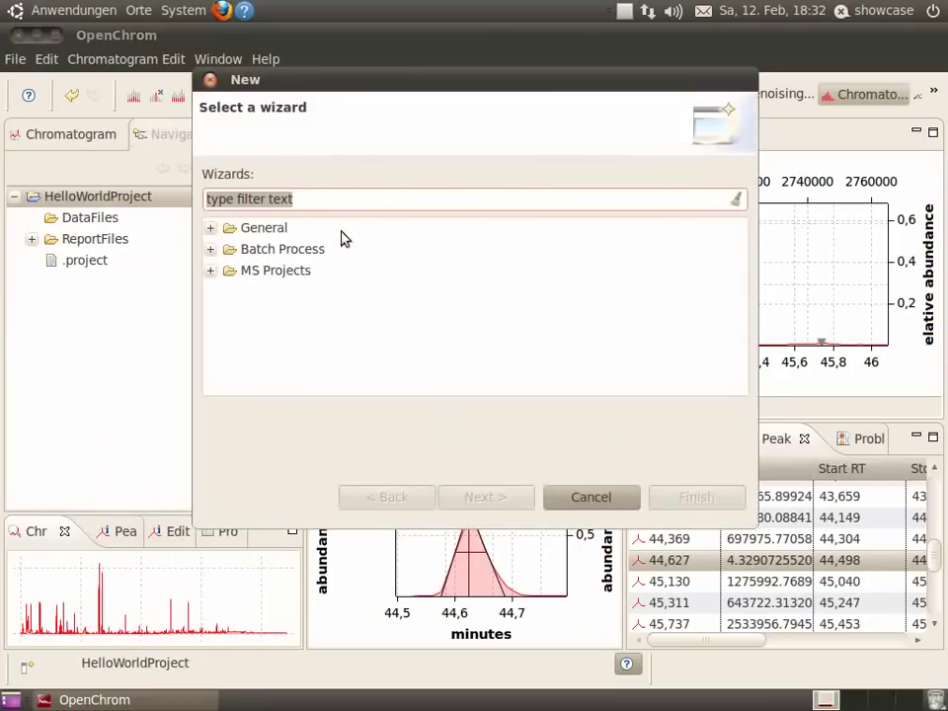
click(211, 249)
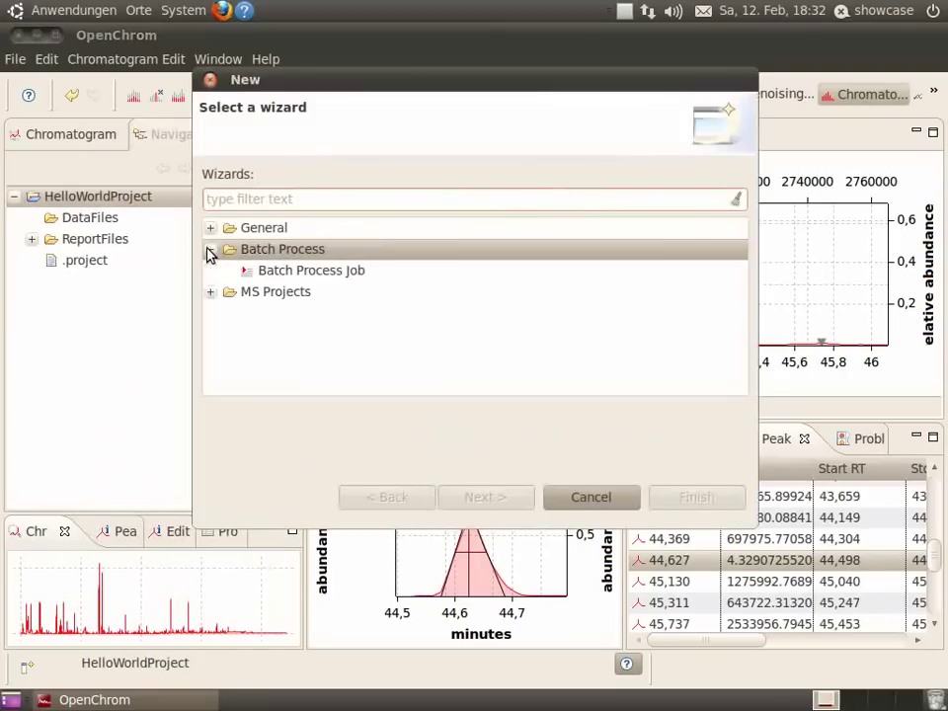
click(340, 278)
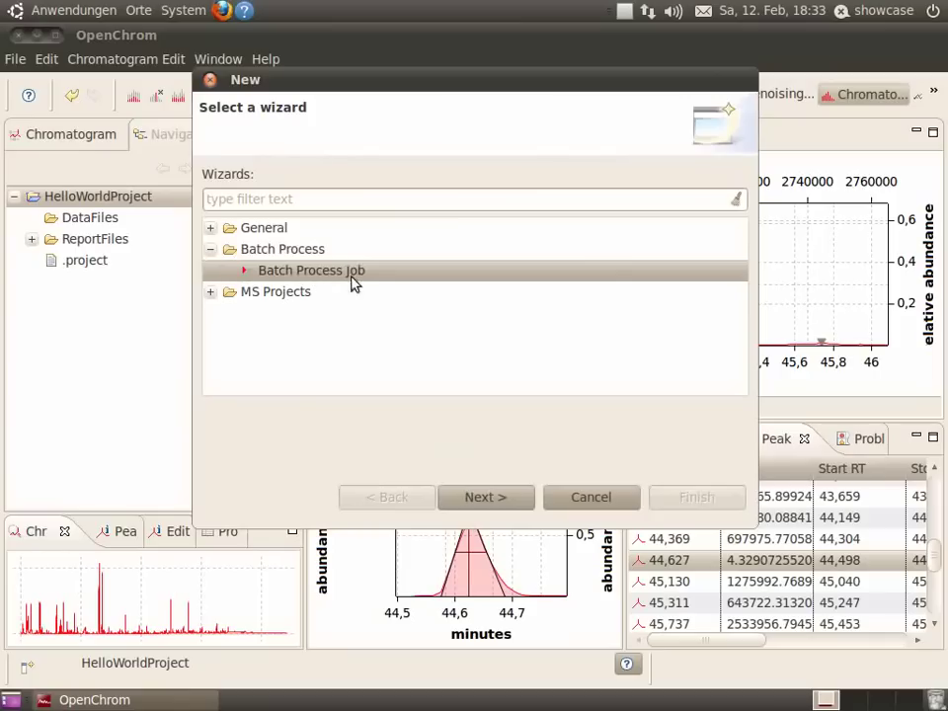
Step: Create the job file EvaluateChromatograms.obj in /HelloWorldProject
click(509, 497)
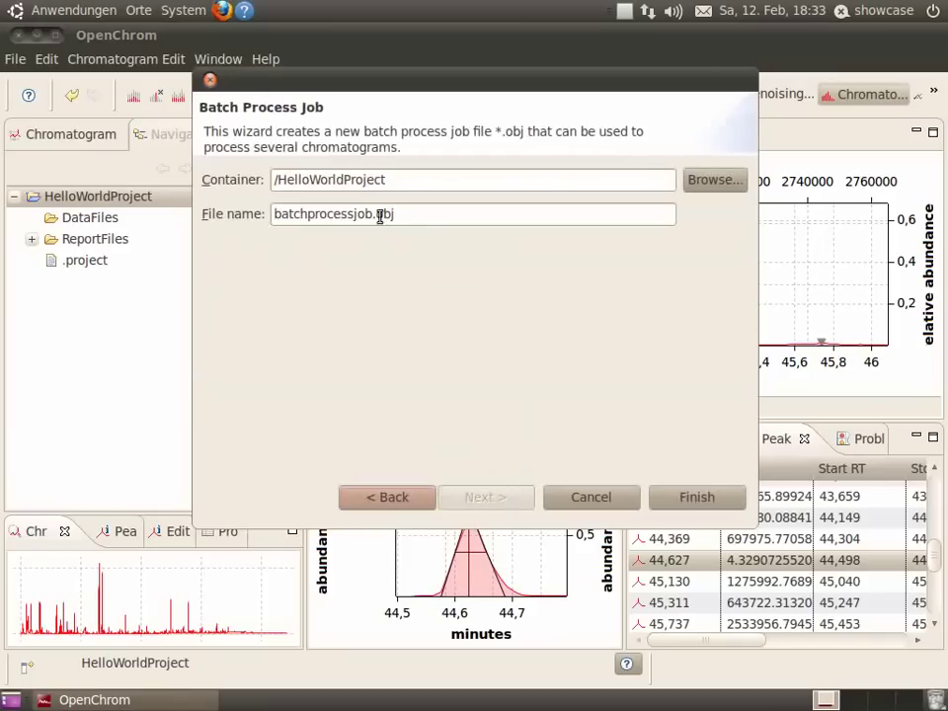
drag(370, 214, 219, 221)
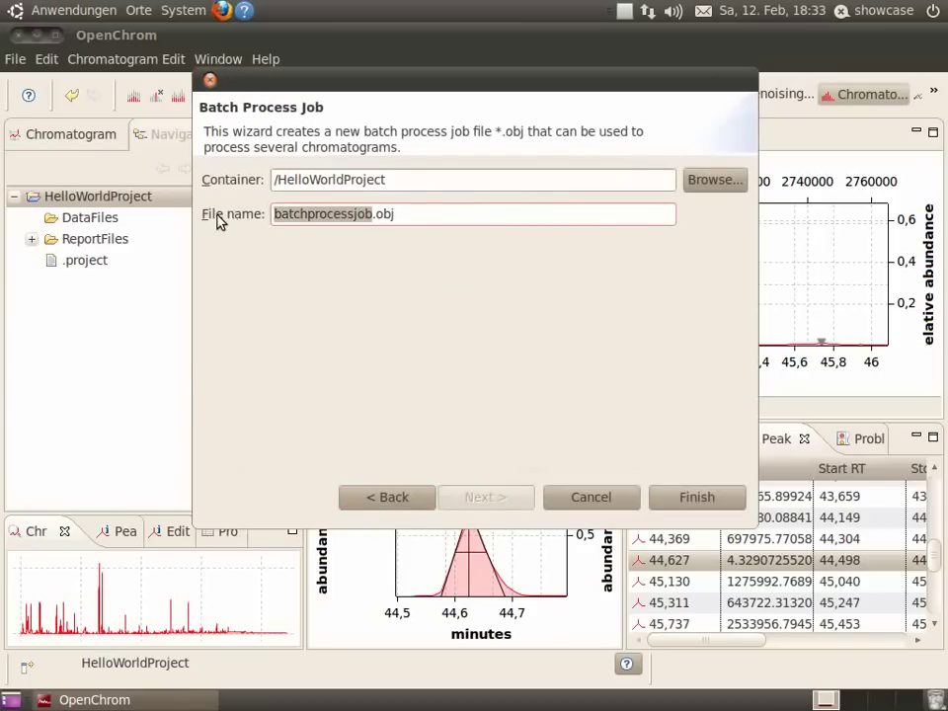
text(Eva)
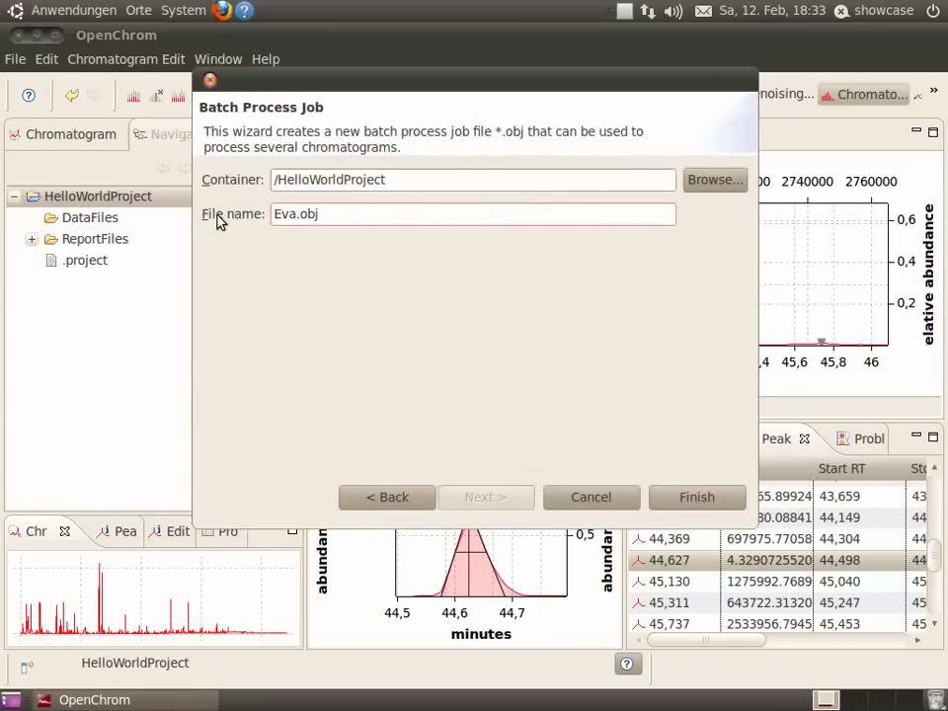
text(luateChr)
text(omatogr)
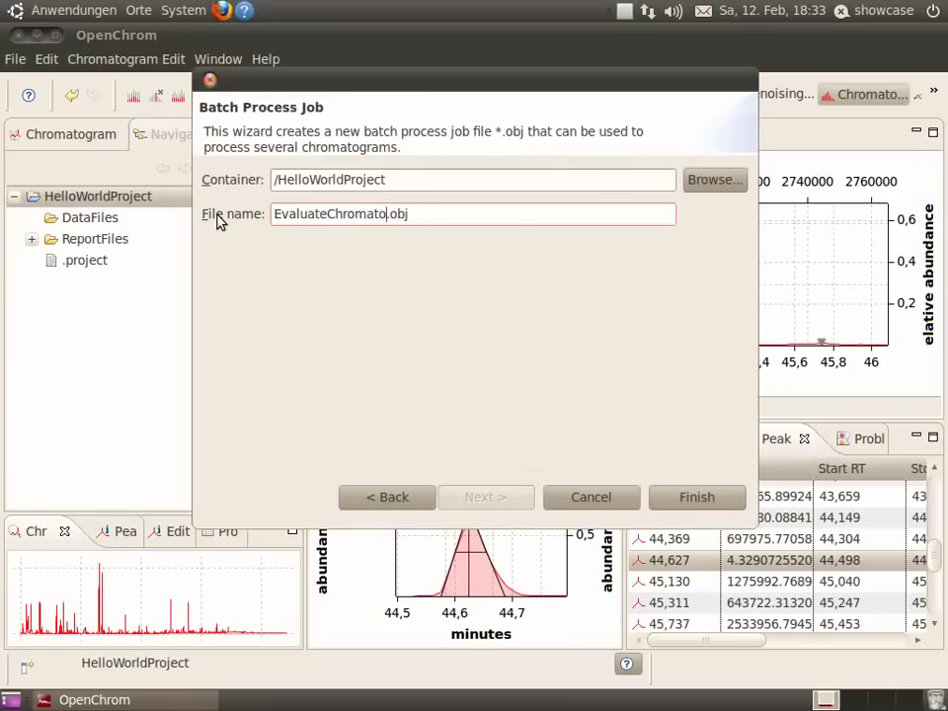
text(ams)
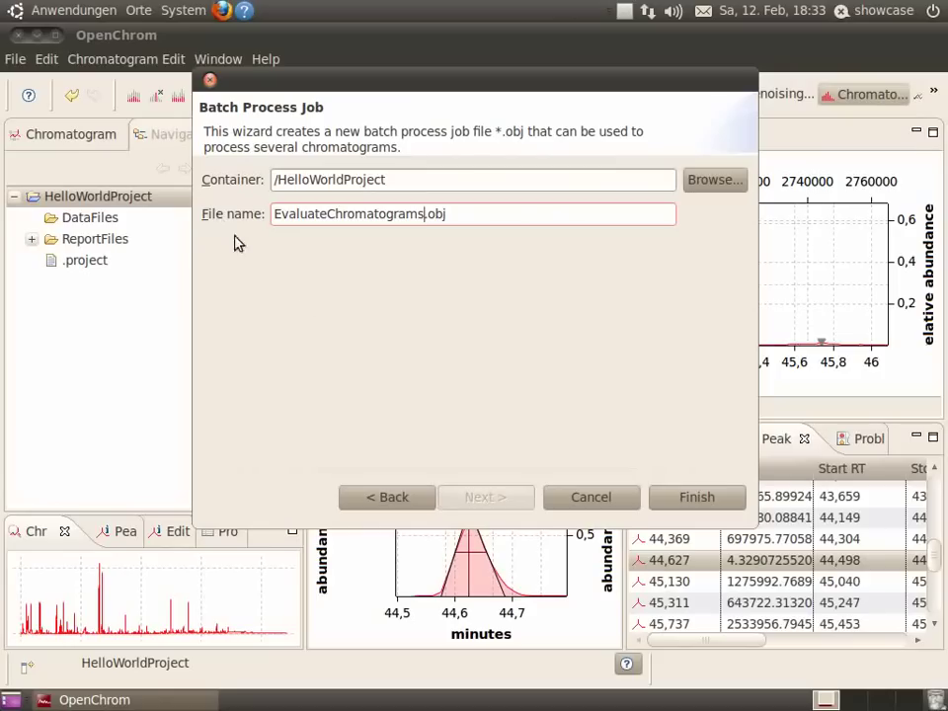
click(688, 505)
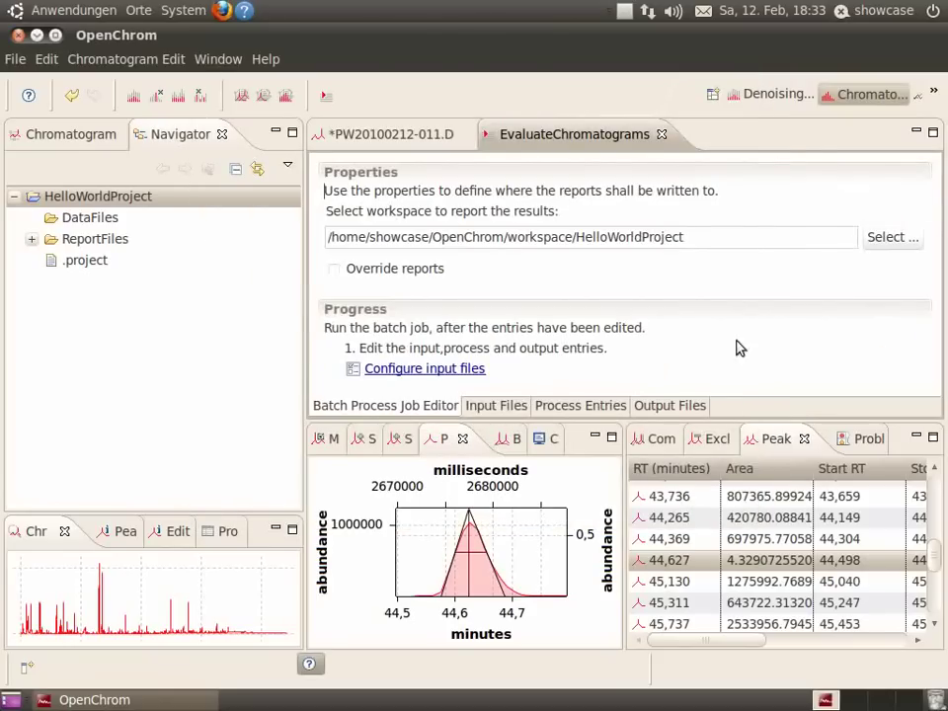
Step: Set the report folder to Desktop/BatchProcess/Reports and enable Override reports
click(933, 134)
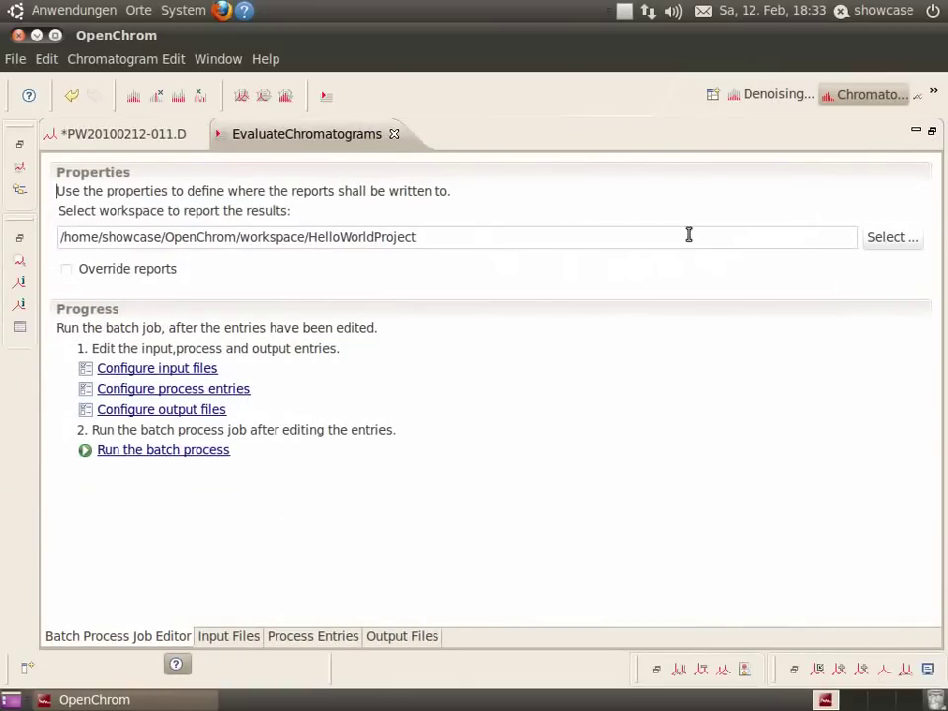
click(918, 238)
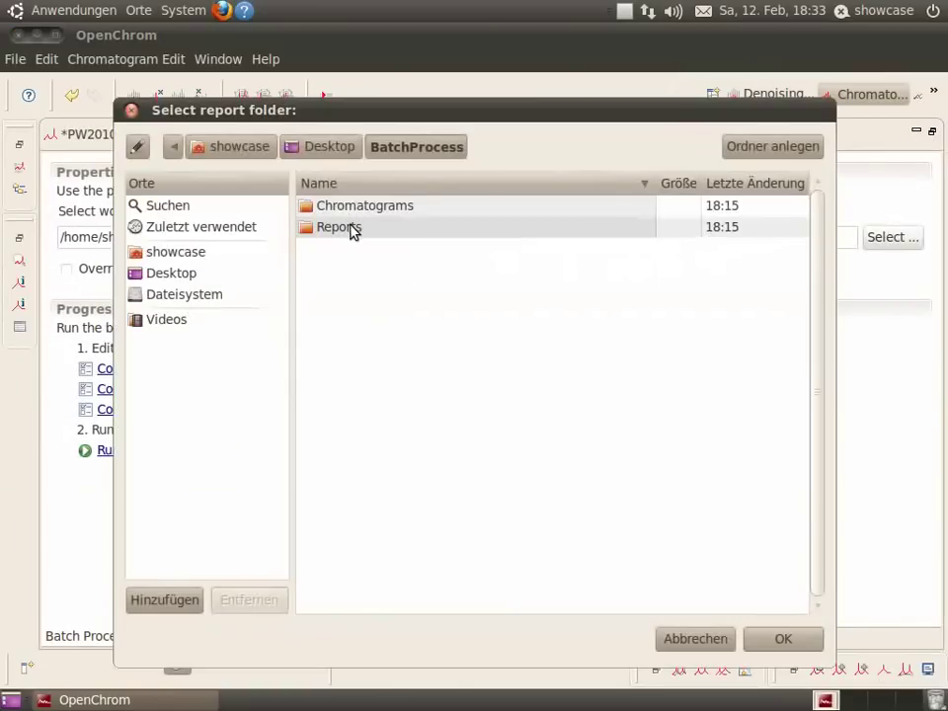
double_click(352, 228)
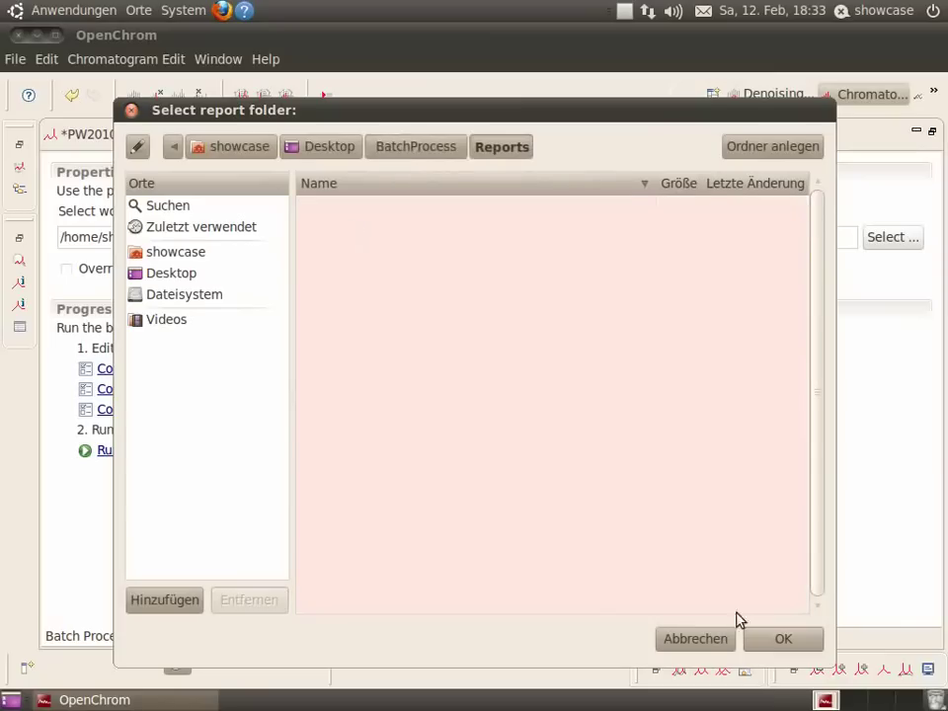
click(766, 645)
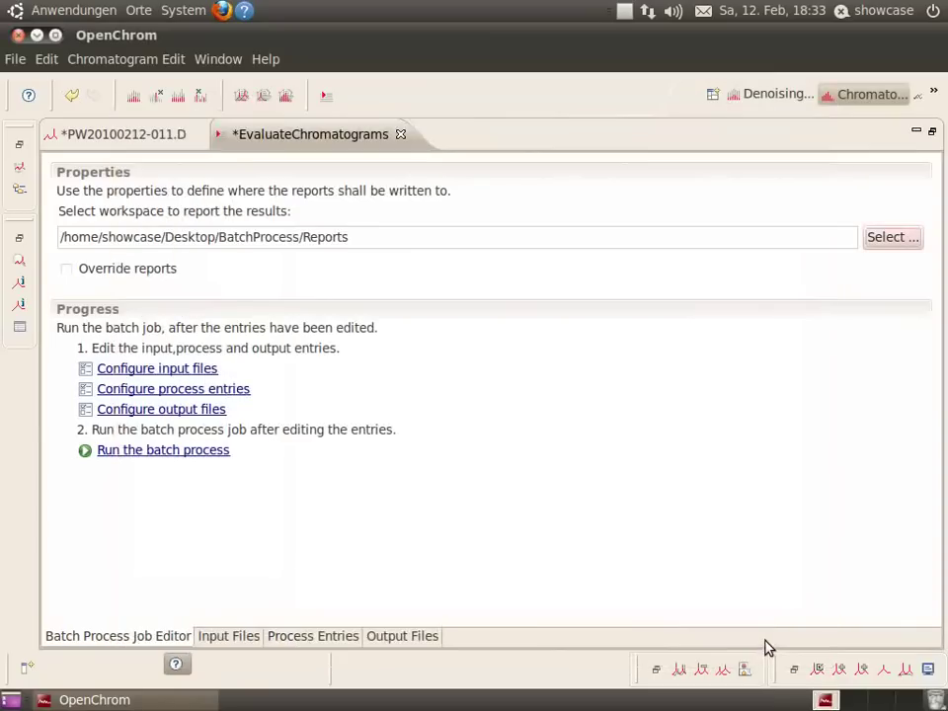
click(67, 269)
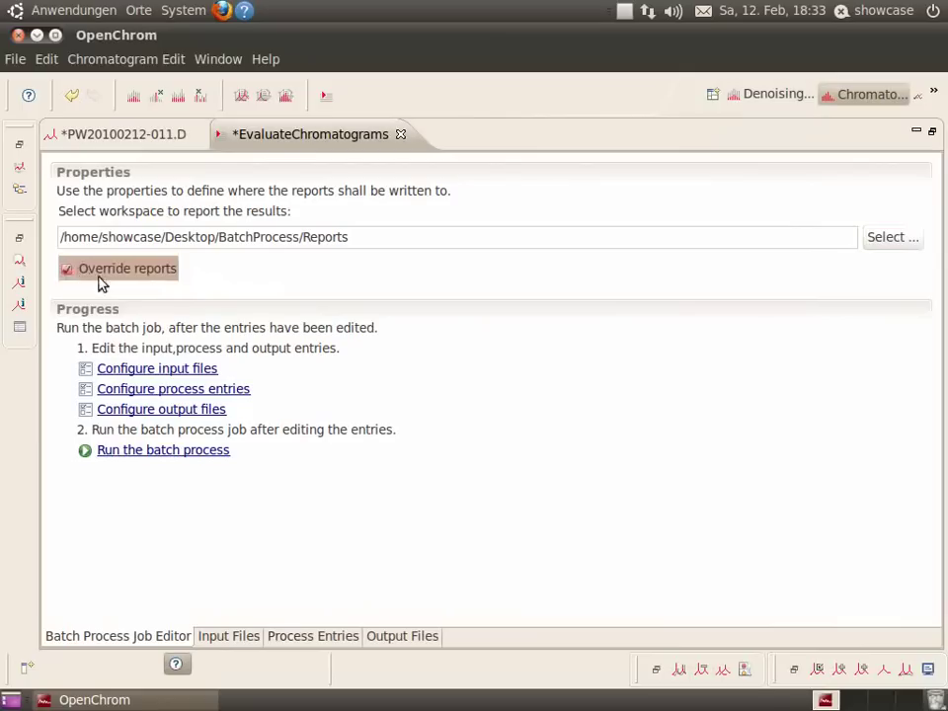
Step: Add PW20100212-011.D from Analytical Data as the job's only input chromatogram
click(201, 371)
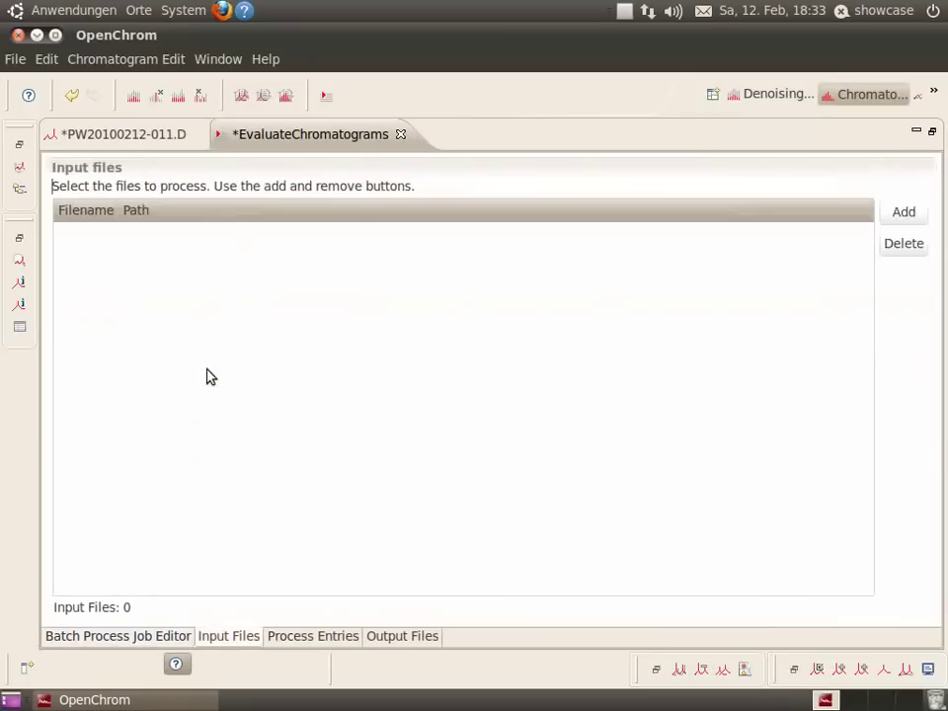
click(899, 217)
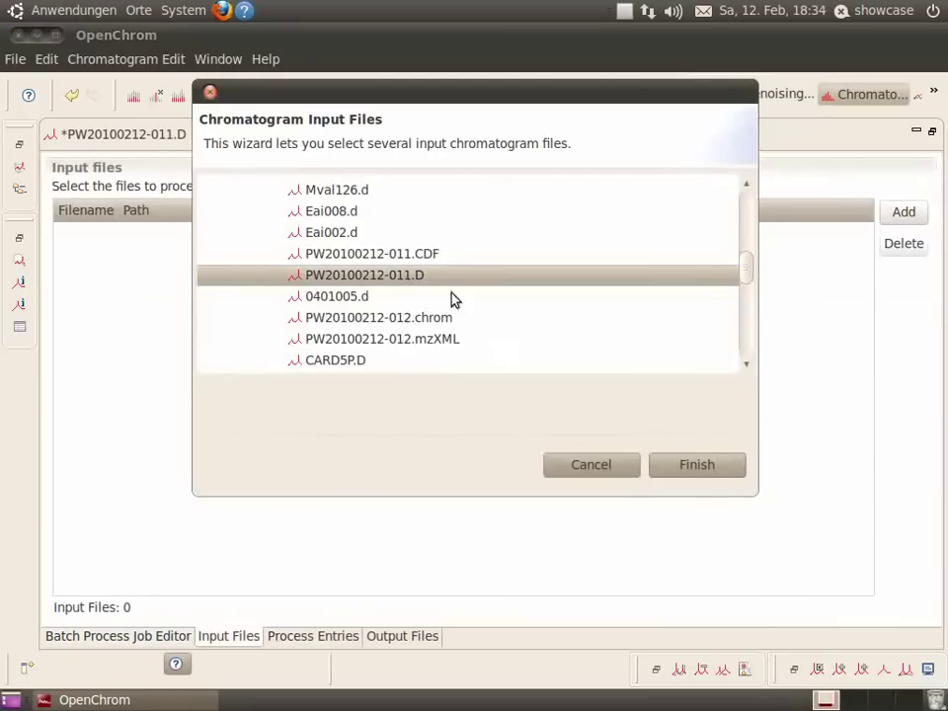
scroll(419, 245, up, 1)
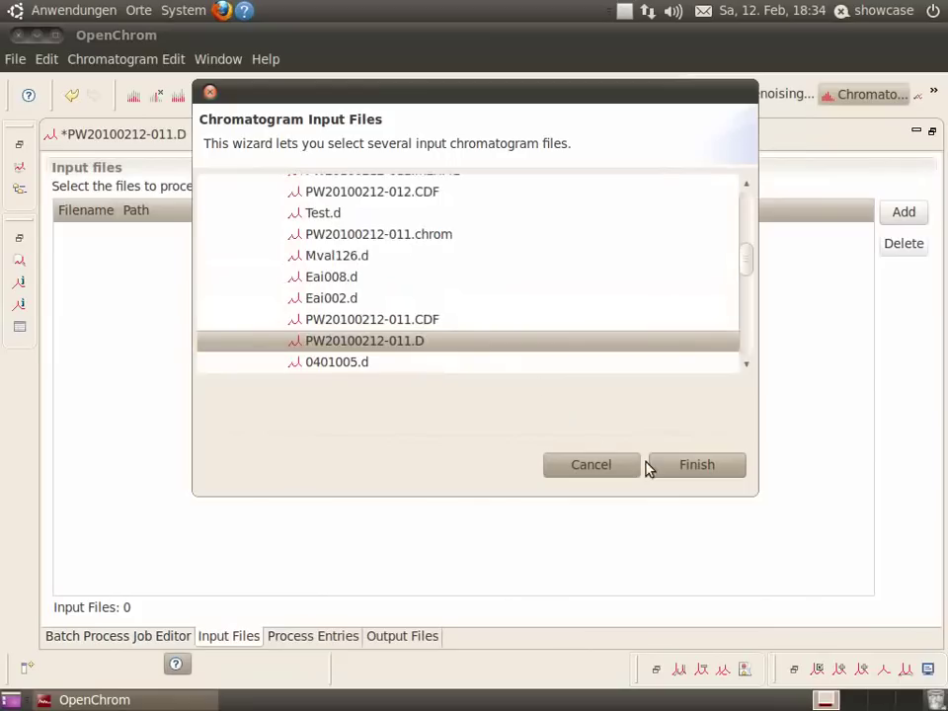
click(692, 468)
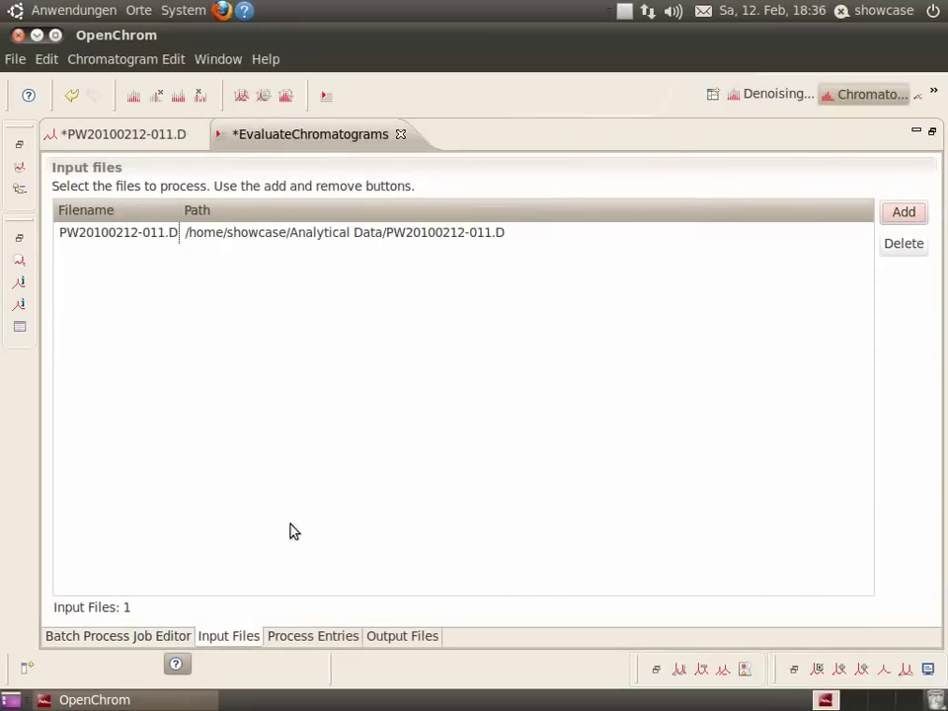
Step: Add a FILTER process entry using the Denoising Filter with Report results enabled
click(314, 637)
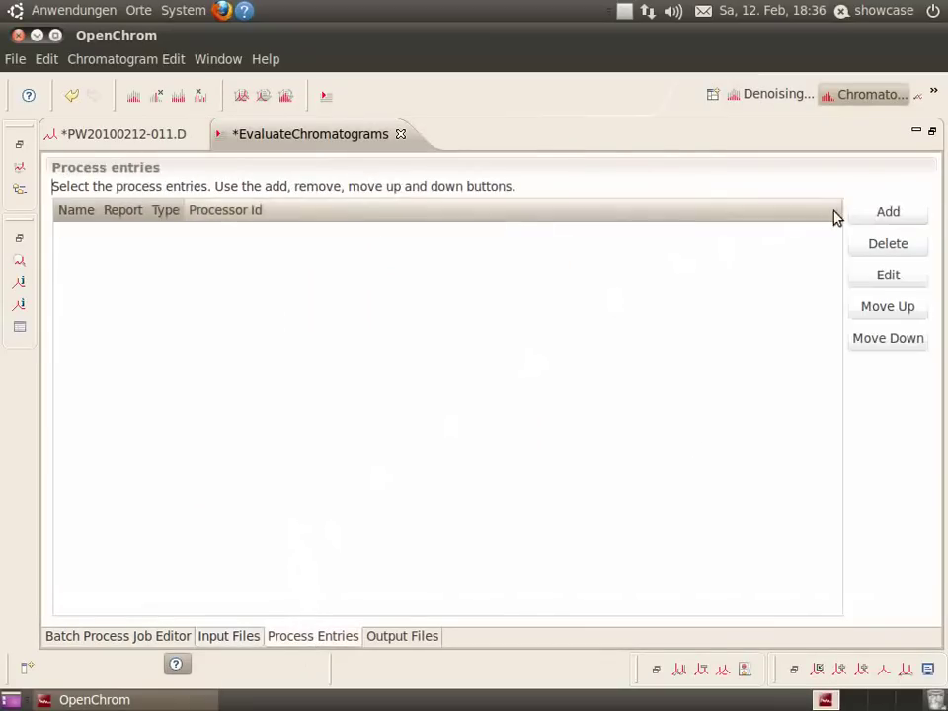
click(864, 217)
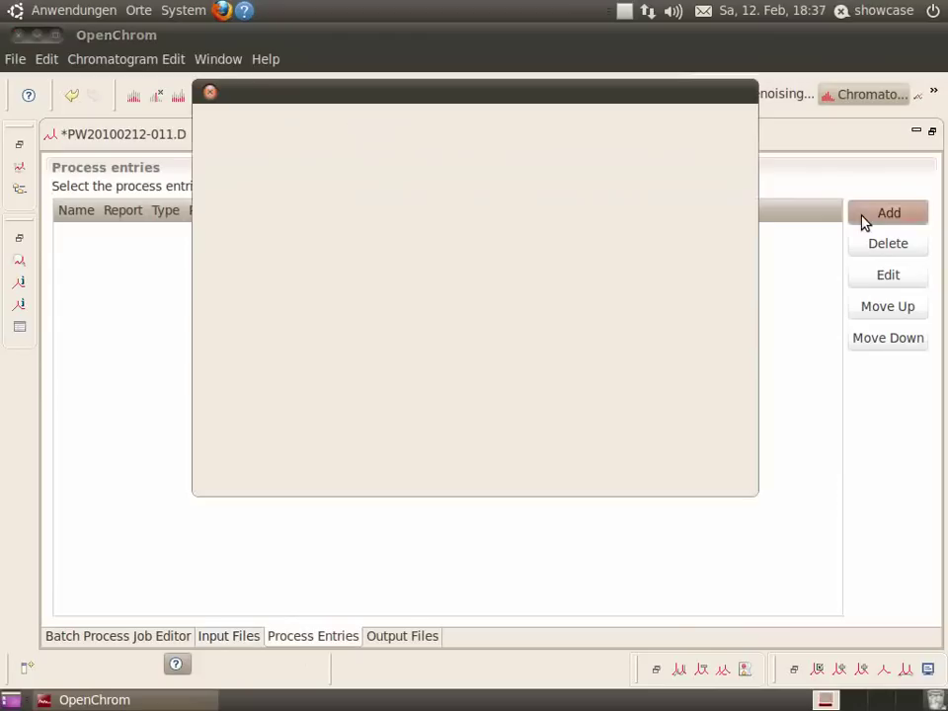
click(735, 227)
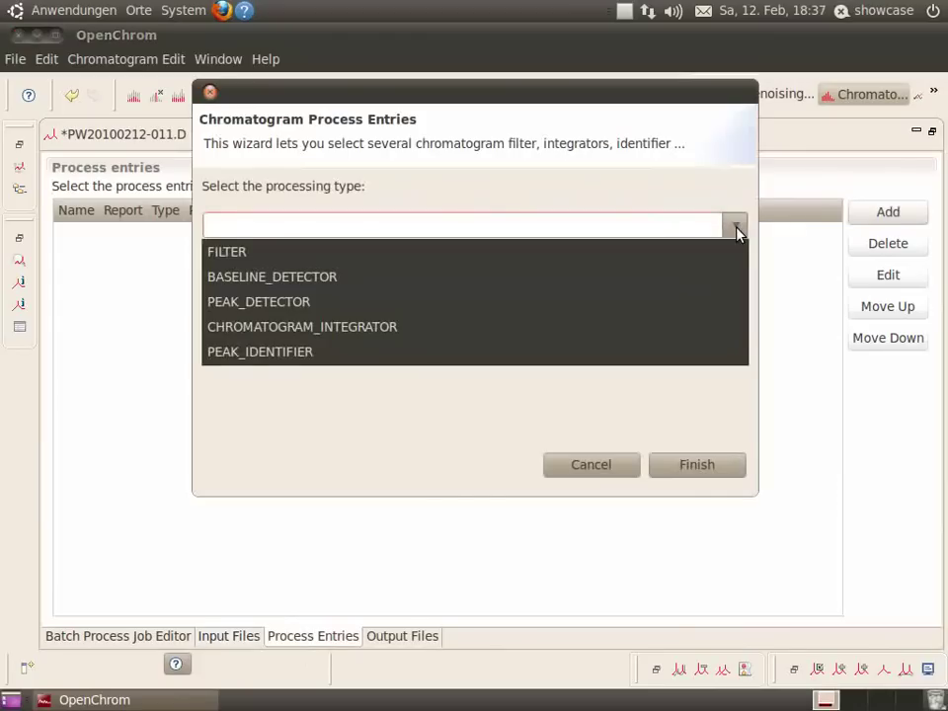
click(308, 255)
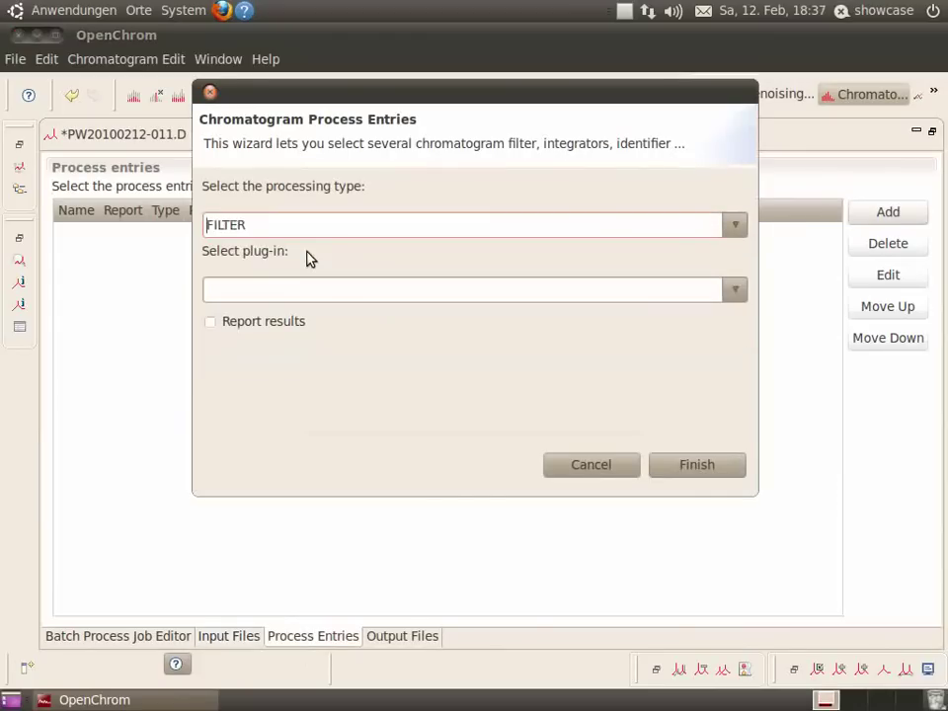
click(731, 292)
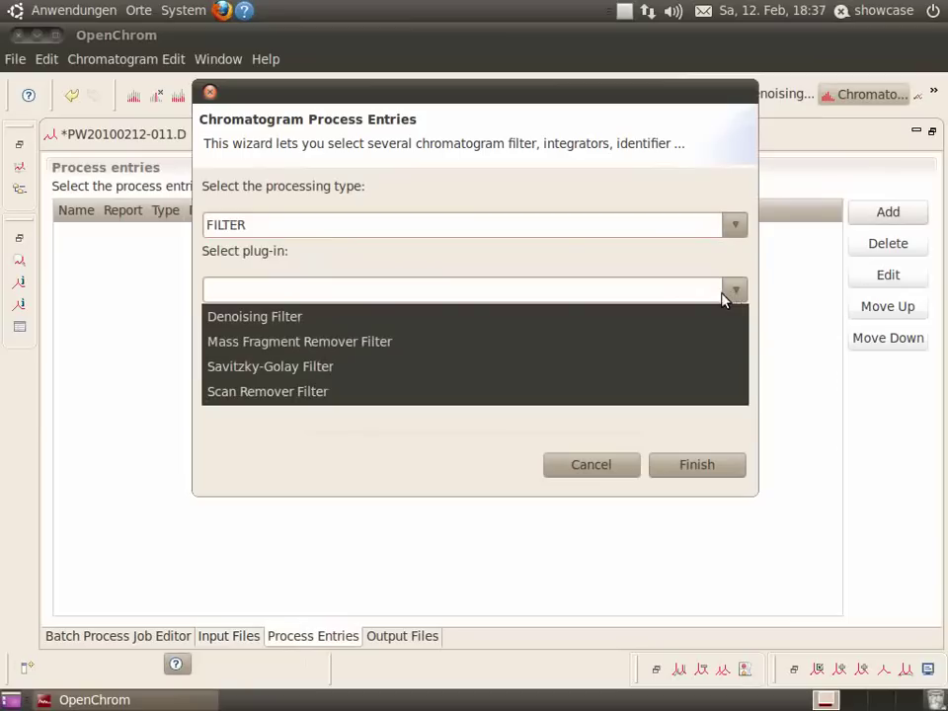
click(364, 320)
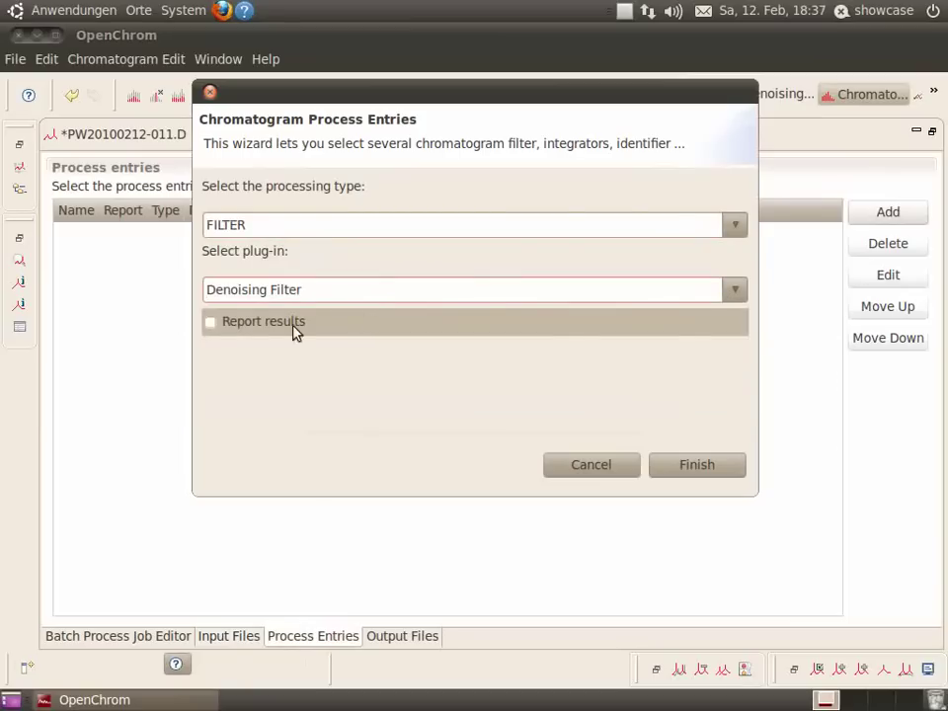
click(211, 322)
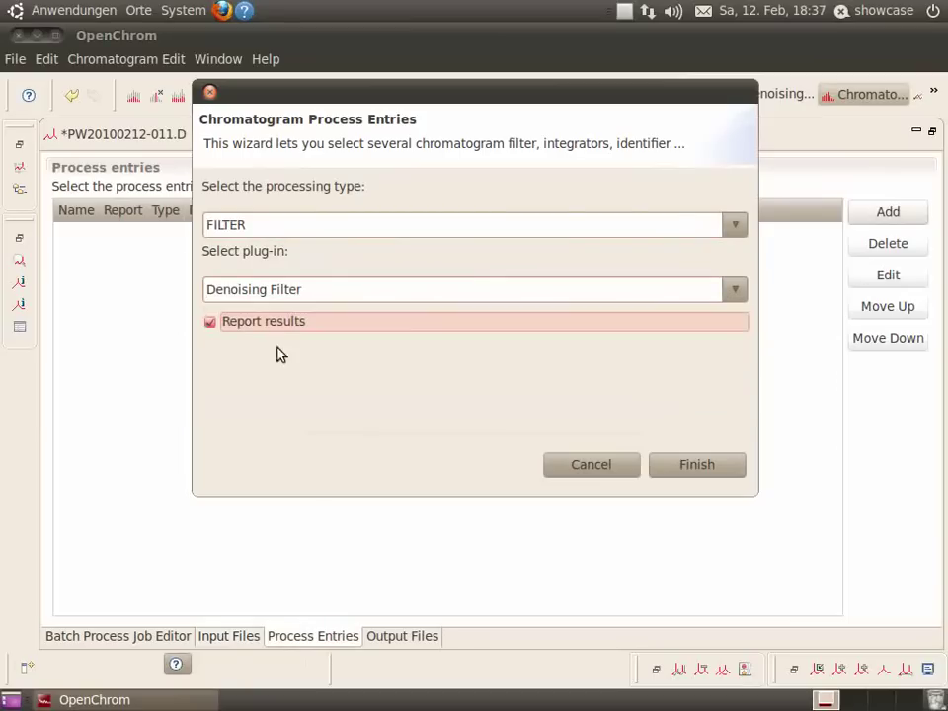
click(677, 469)
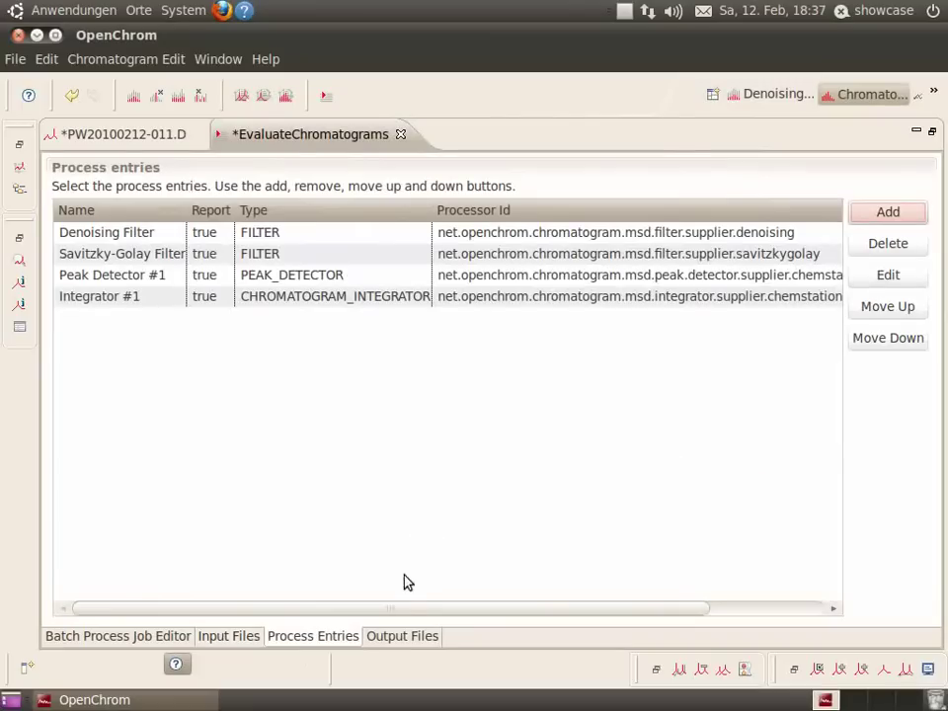
Step: Add ANDI/AIA CDF output saved to the BatchProcess Chromatograms folder, then return to the job overview
click(405, 637)
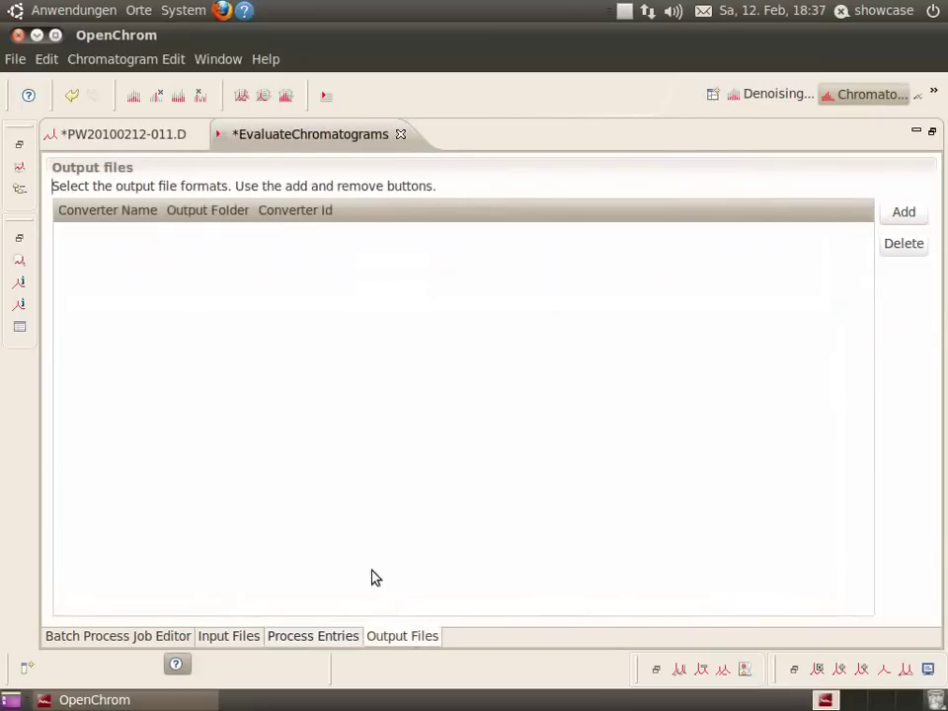
click(901, 223)
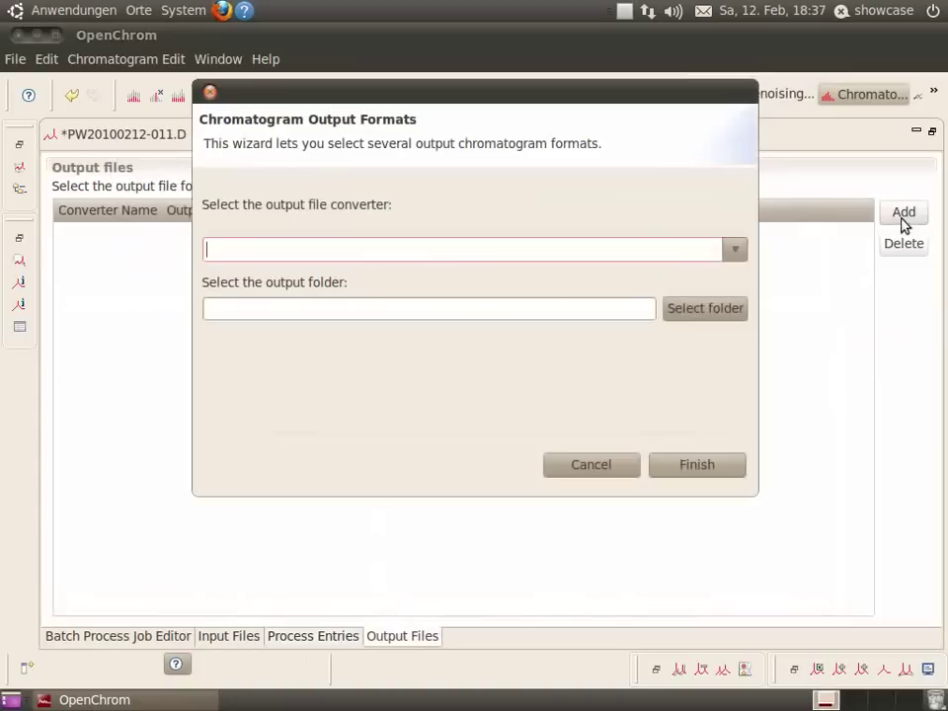
click(737, 250)
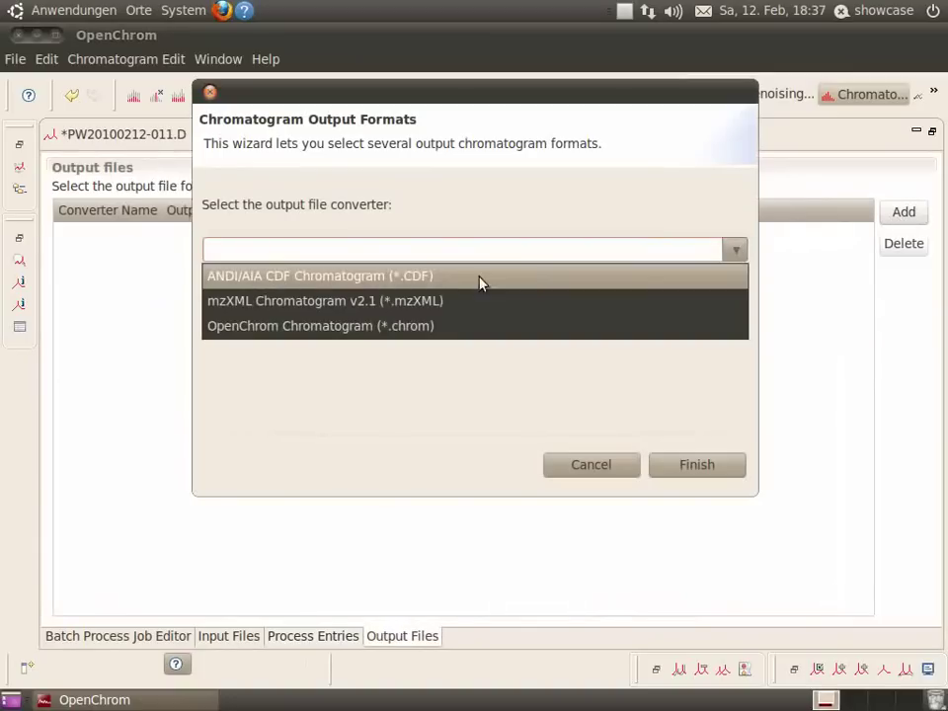
click(382, 282)
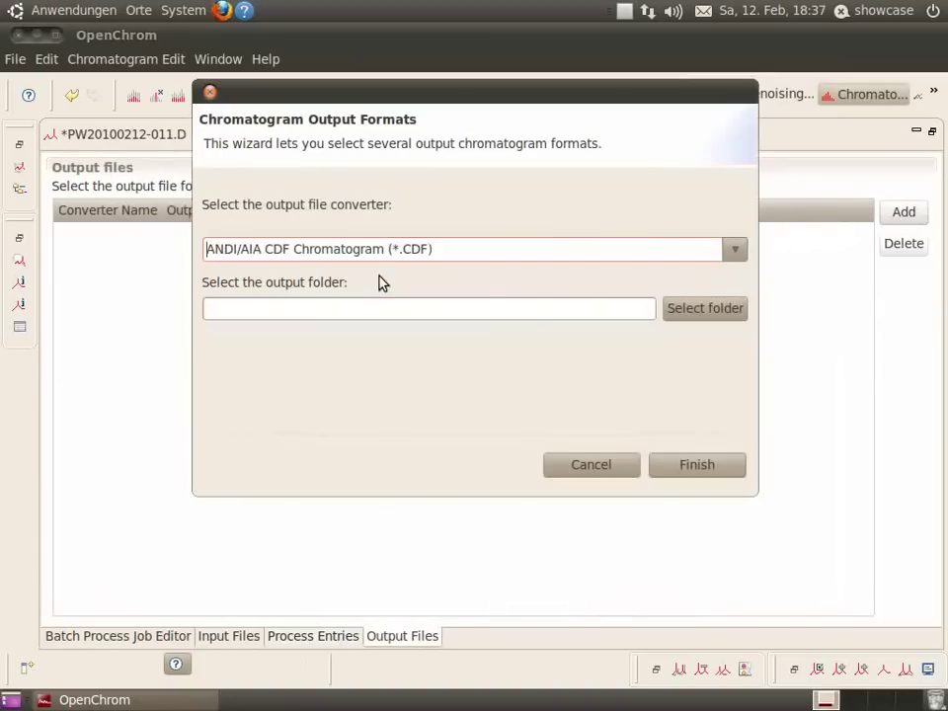
click(664, 309)
click(769, 573)
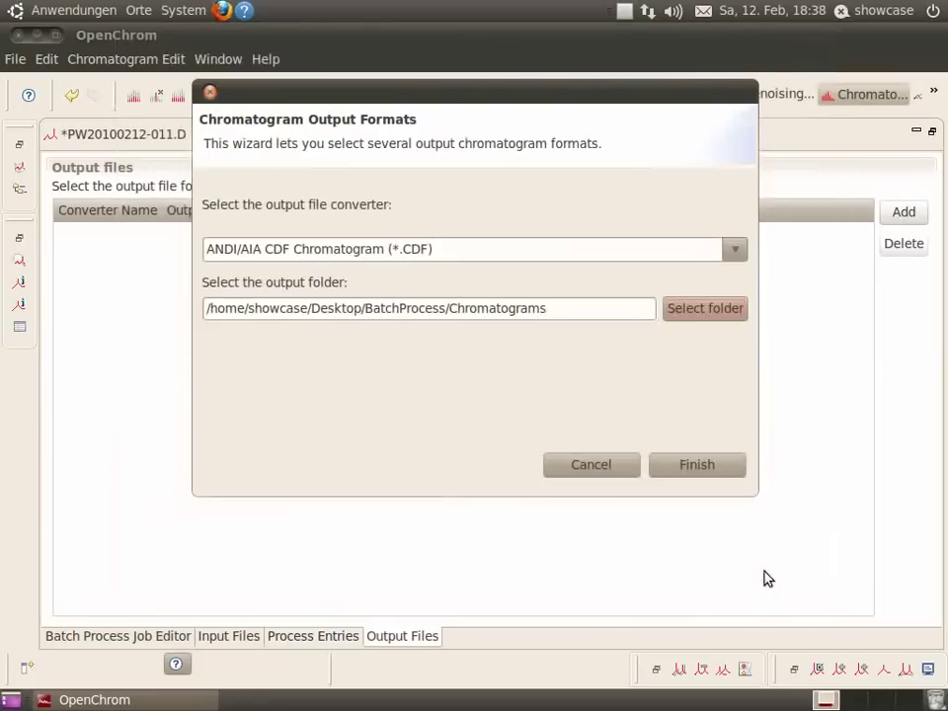
click(696, 465)
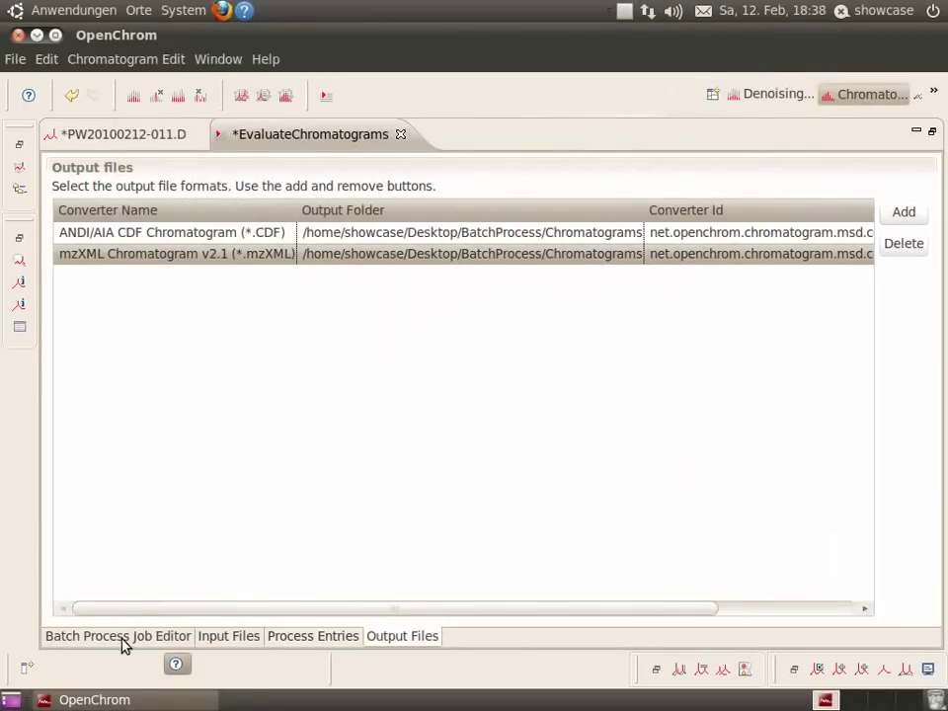
click(125, 642)
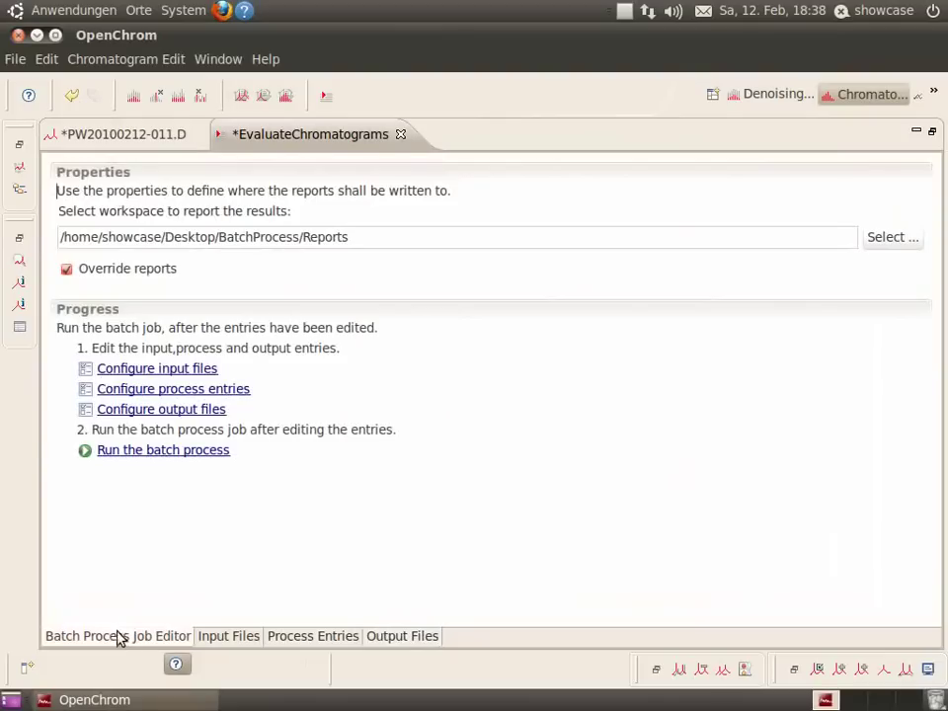